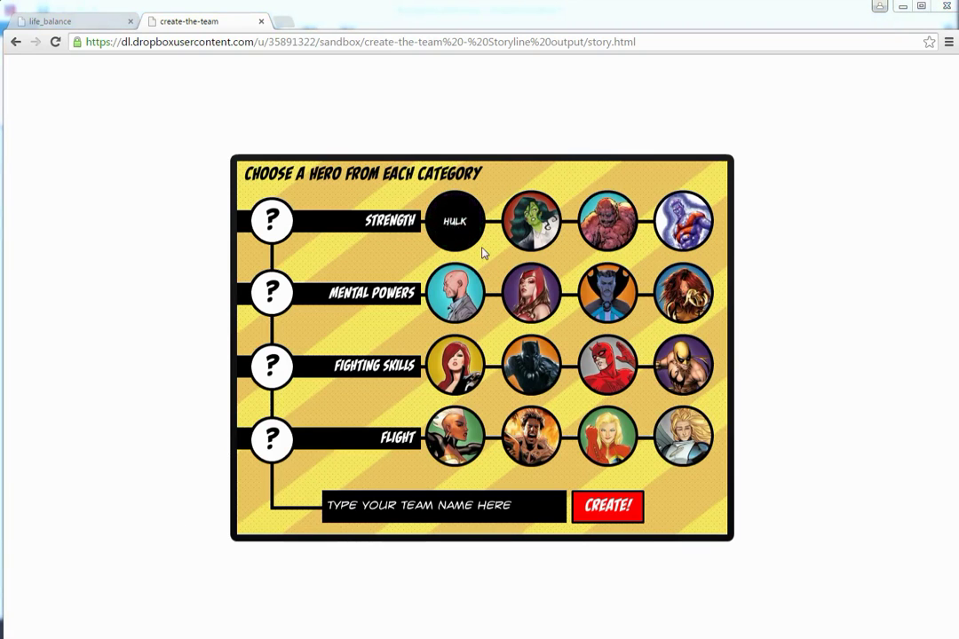
- Pick Scarlet Witch, Hulk, Black Widow and Storm for the hero team
{"action": "left_click", "coordinate": [531, 295]}
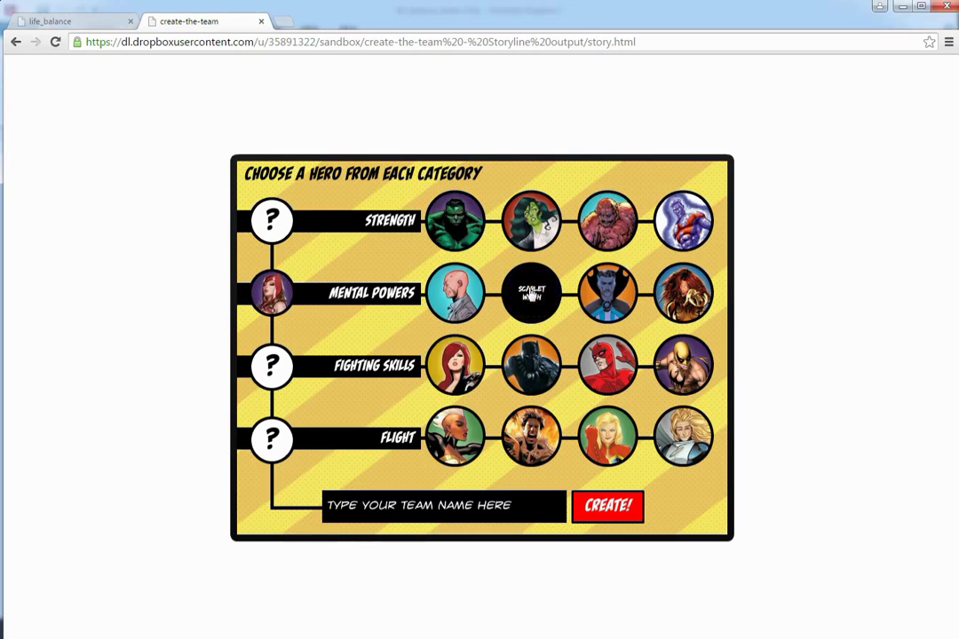
{"action": "left_click", "coordinate": [463, 231]}
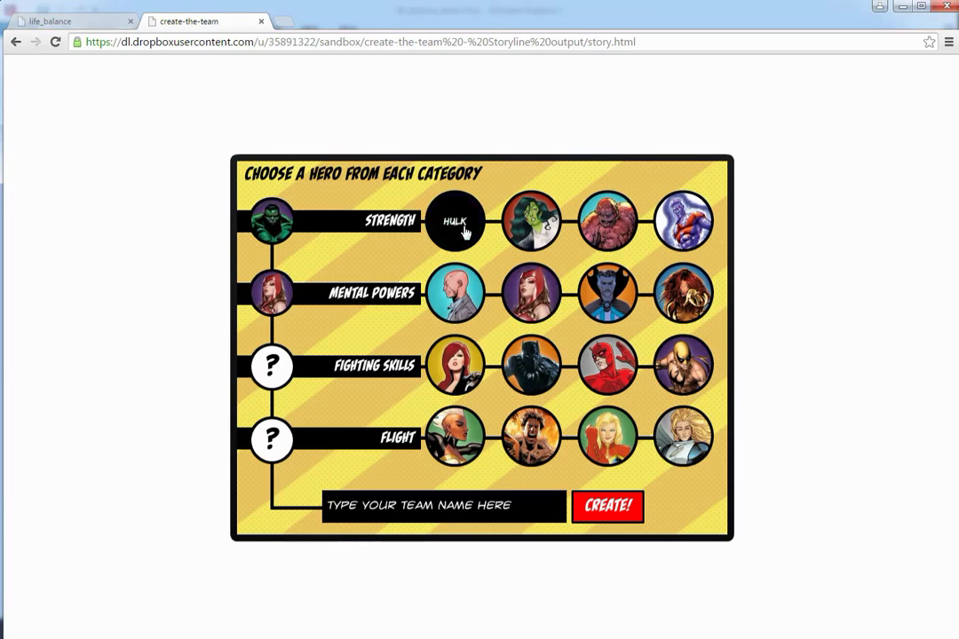
{"action": "left_click", "coordinate": [461, 374]}
{"action": "left_click", "coordinate": [456, 439]}
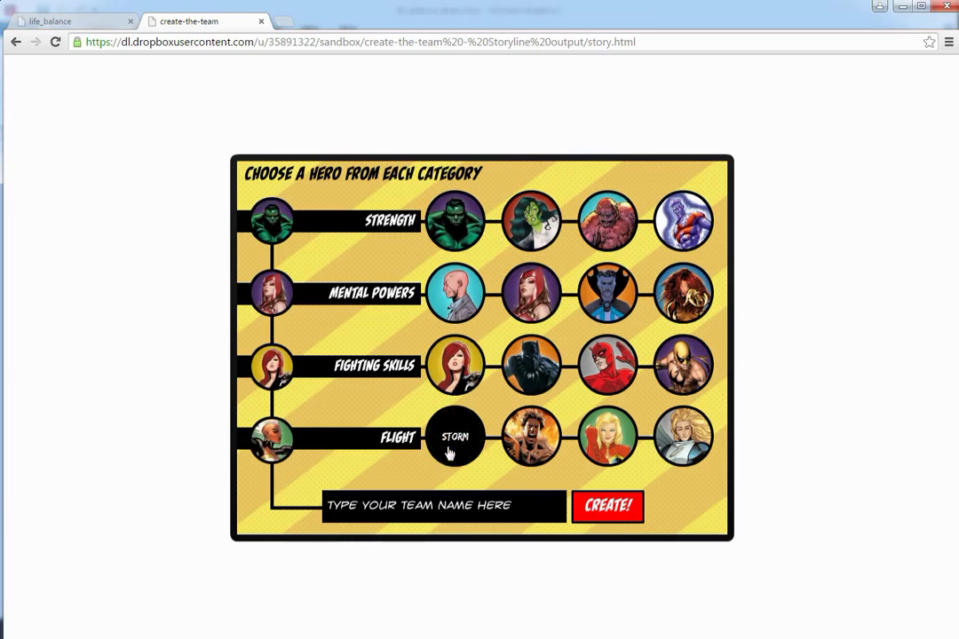
- Name the team 'Awesome!', create it, and switch to the life_balance course
{"action": "left_click", "coordinate": [440, 505]}
{"action": "type", "text": "Awesome!"}
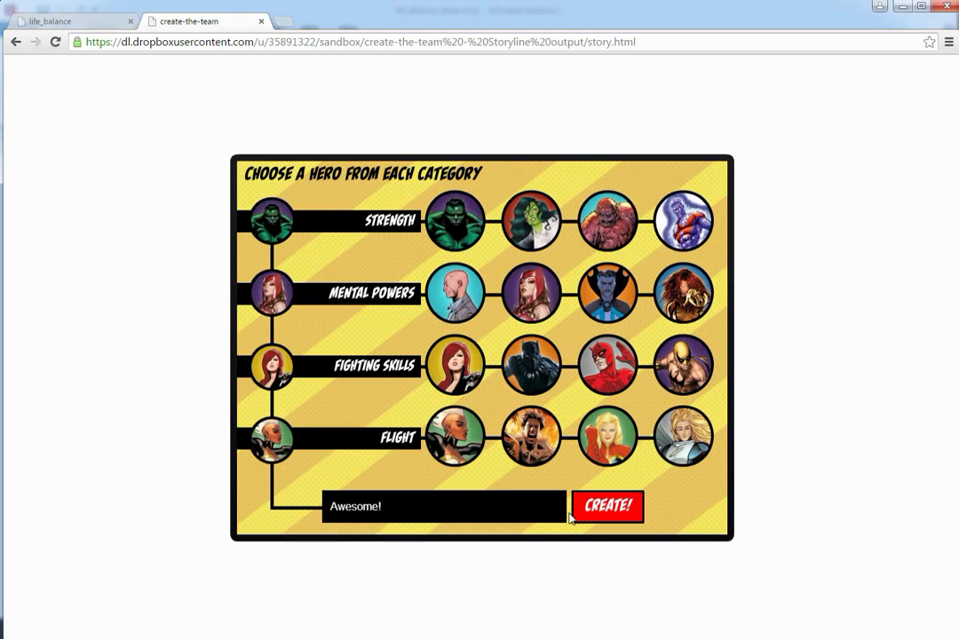
{"action": "left_click", "coordinate": [596, 513]}
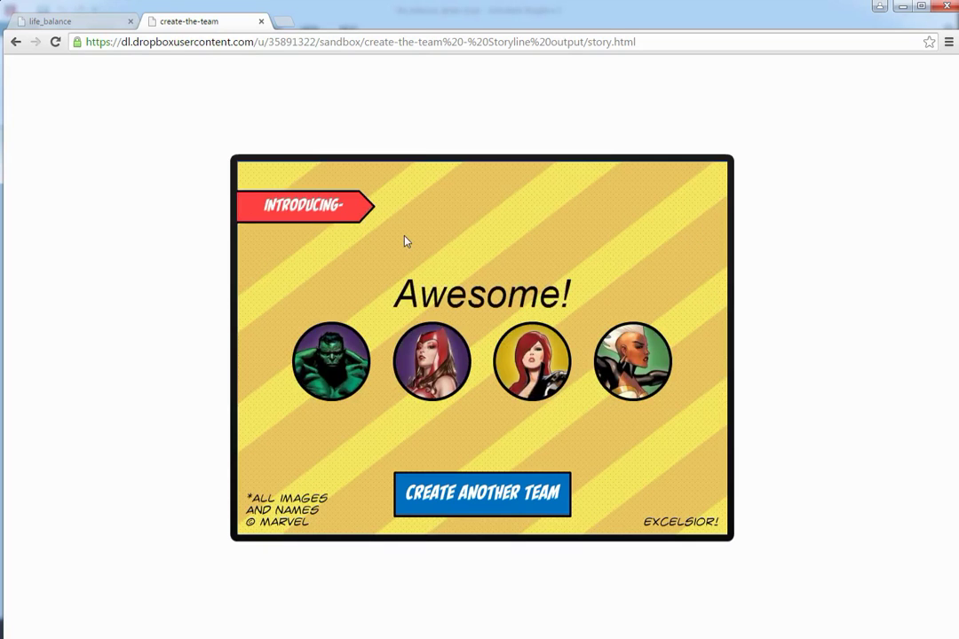
{"action": "left_click", "coordinate": [99, 24]}
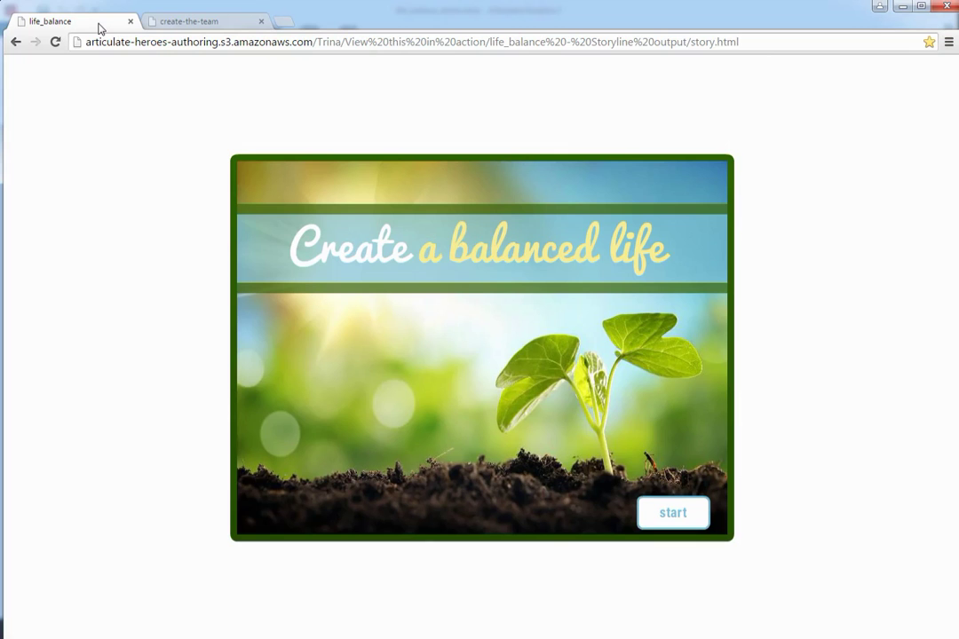
- Start the course, give career growth priority 2, and submit the priorities for results
{"action": "left_click", "coordinate": [675, 515]}
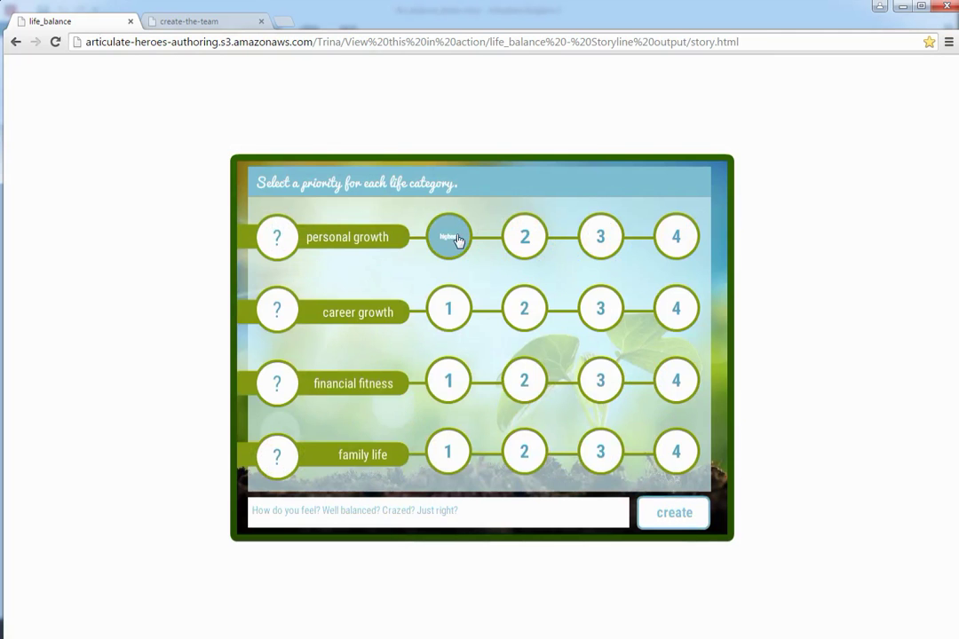
{"action": "left_click", "coordinate": [522, 306]}
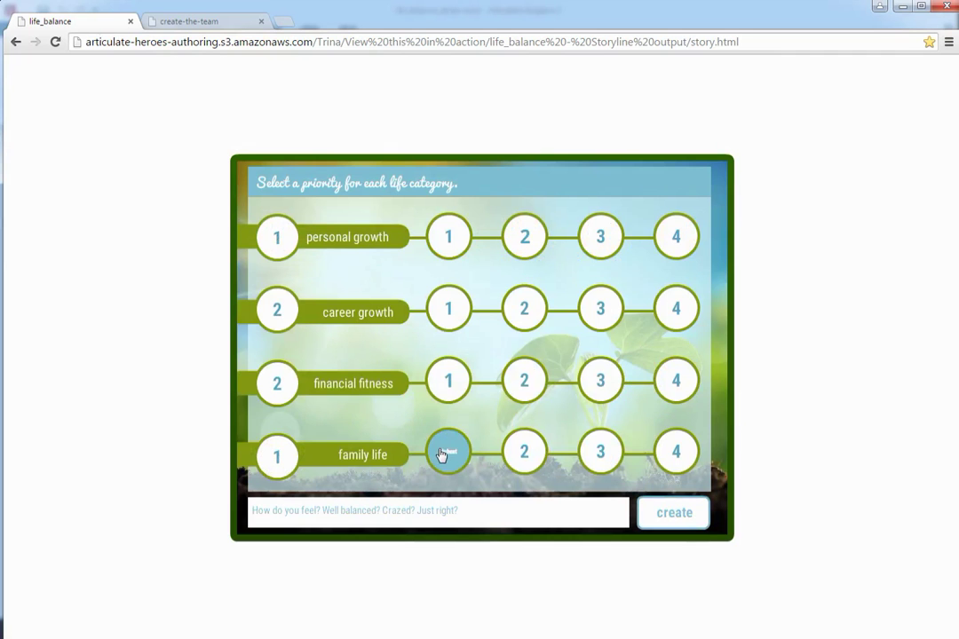
{"action": "left_click", "coordinate": [409, 511]}
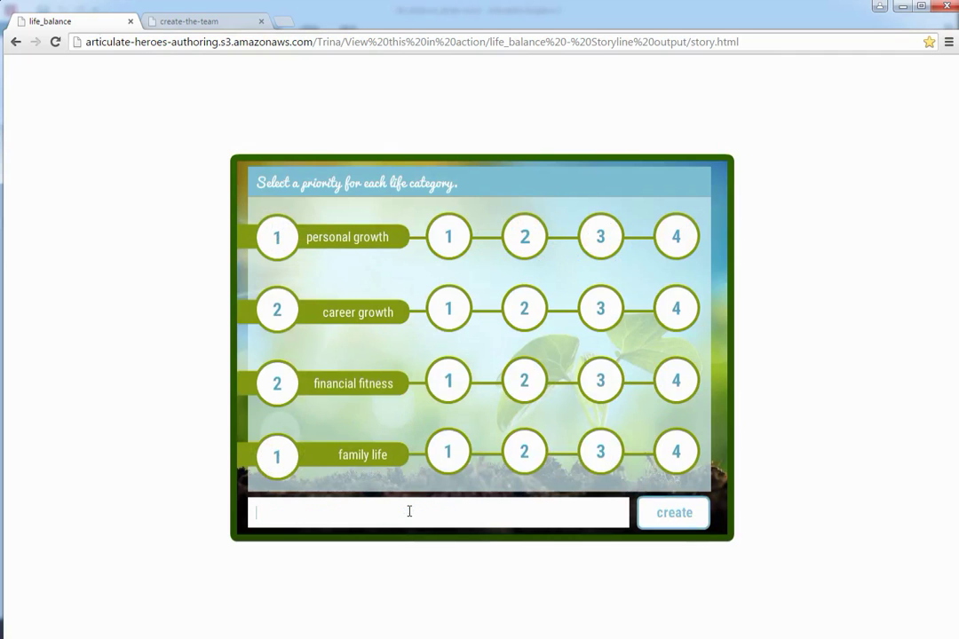
{"action": "left_click", "coordinate": [699, 513]}
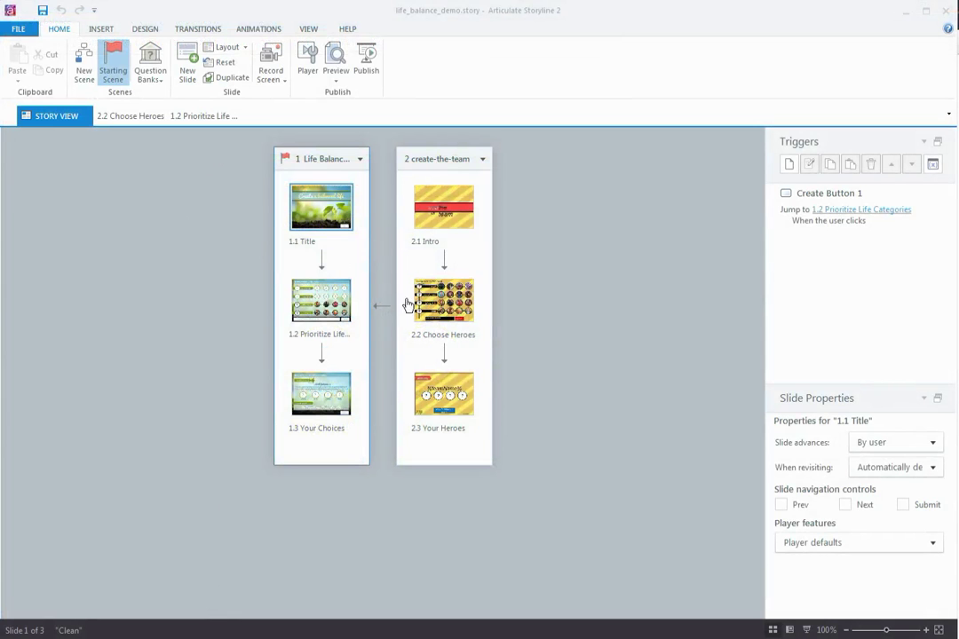
{"action": "left_click", "coordinate": [348, 306]}
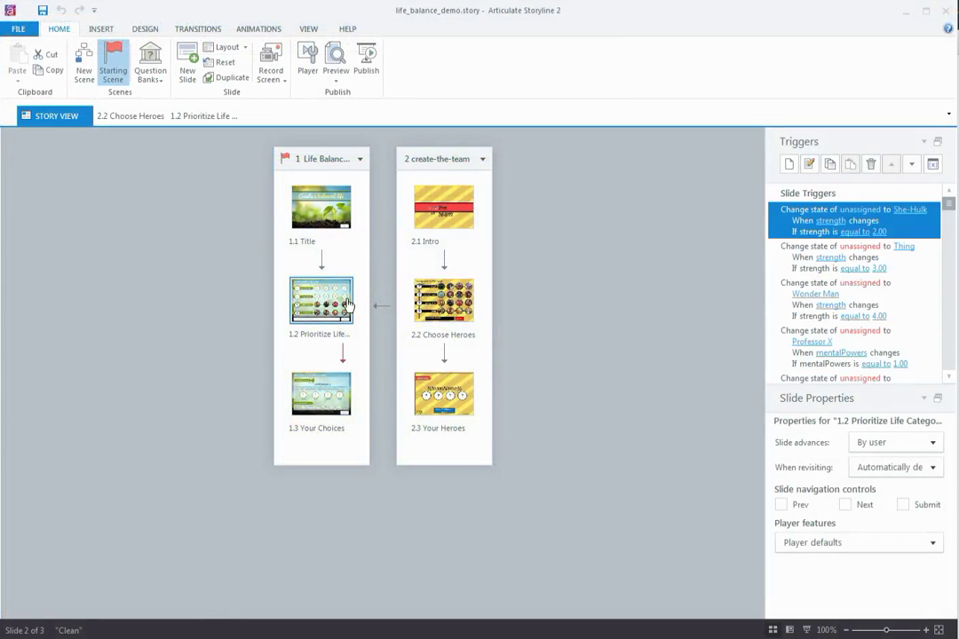
{"action": "left_click", "coordinate": [338, 381]}
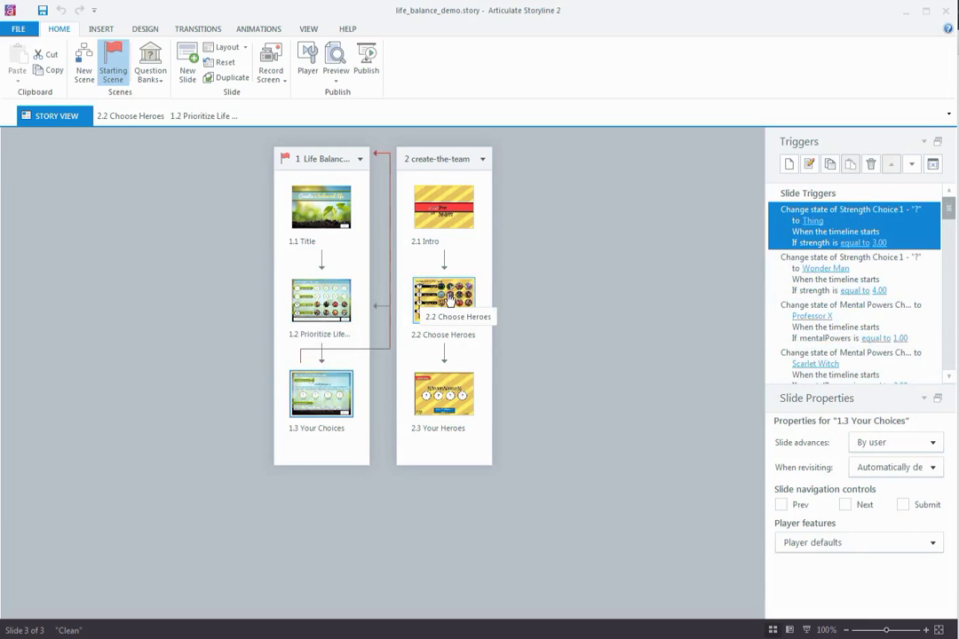
{"action": "left_click", "coordinate": [448, 300]}
{"action": "double_click", "coordinate": [452, 301]}
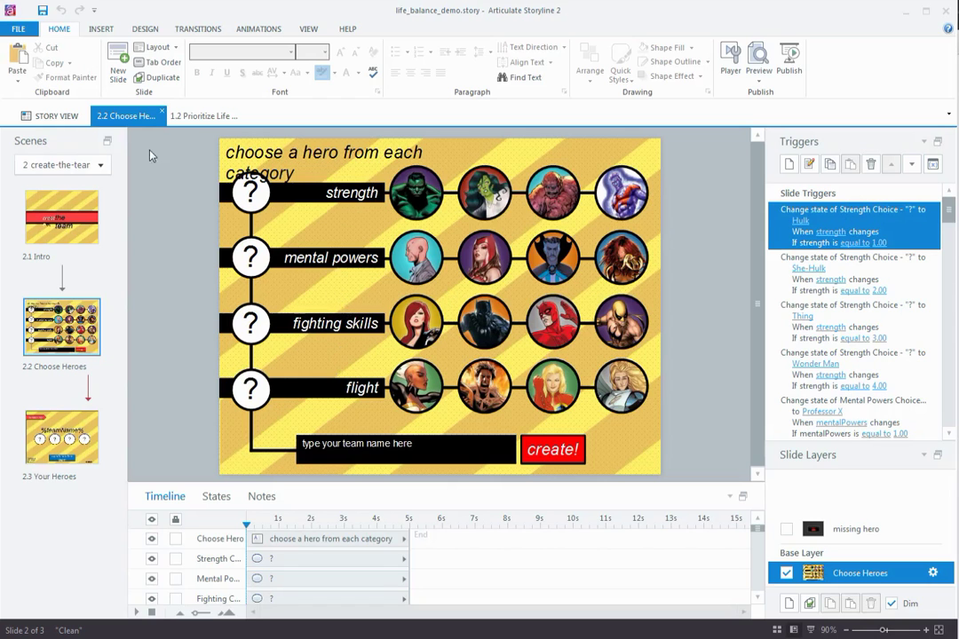
{"action": "left_click", "coordinate": [55, 115]}
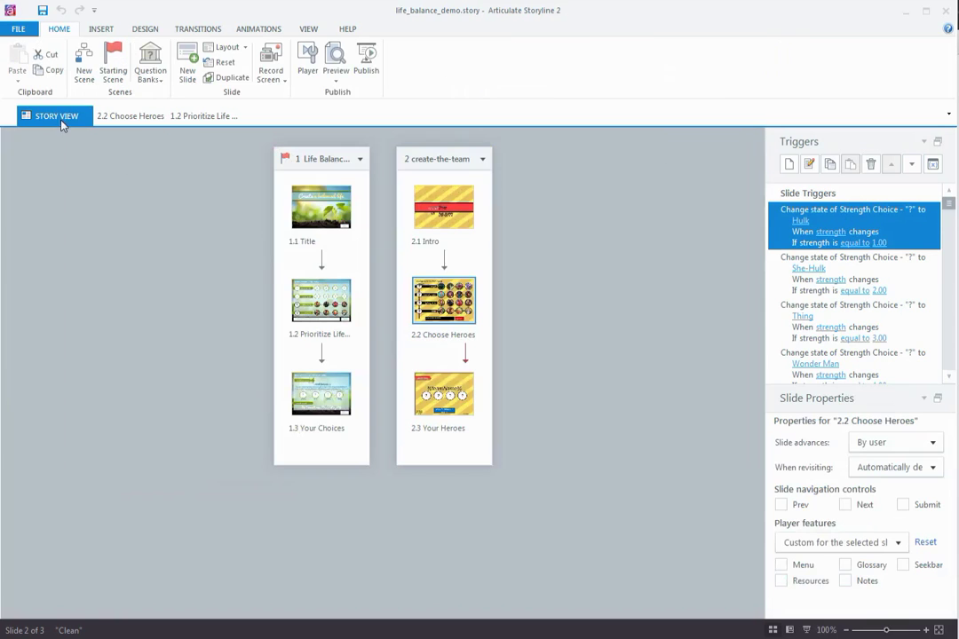
- Preview Choose Heroes, test picking Black Widow, then close the preview
{"action": "double_click", "coordinate": [303, 302]}
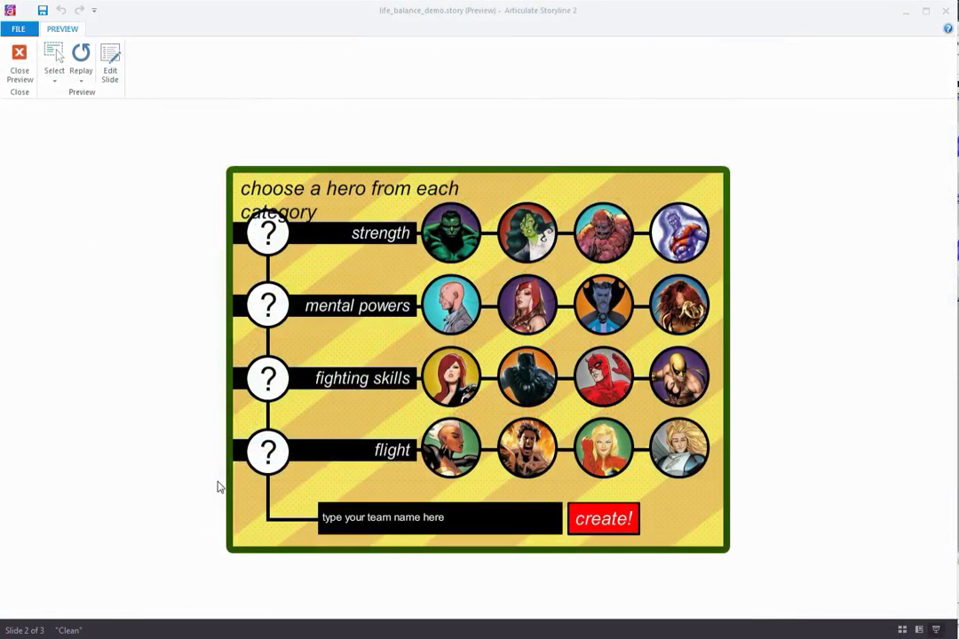
{"action": "left_click", "coordinate": [439, 380]}
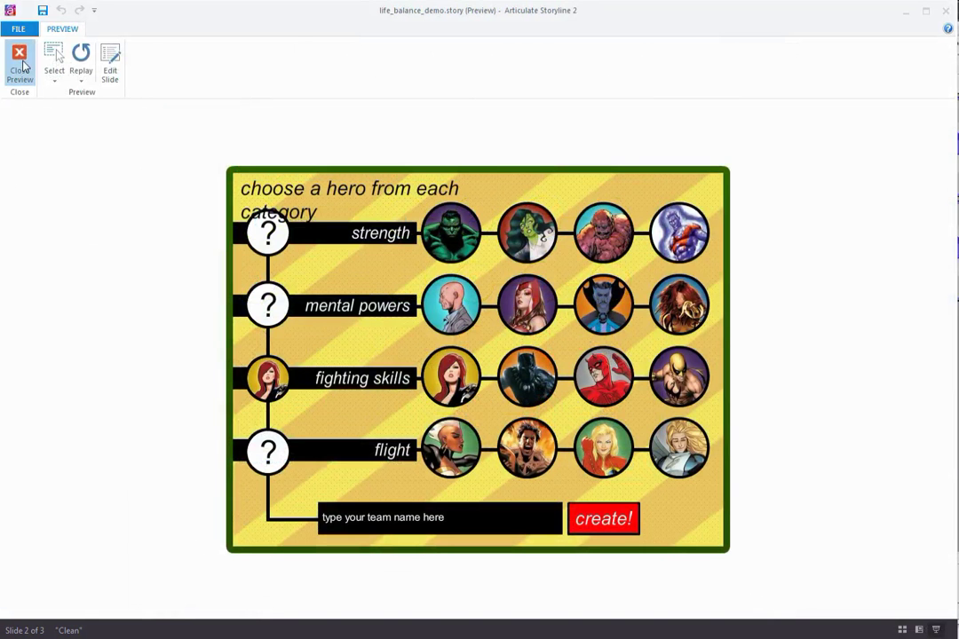
{"action": "left_click", "coordinate": [22, 63]}
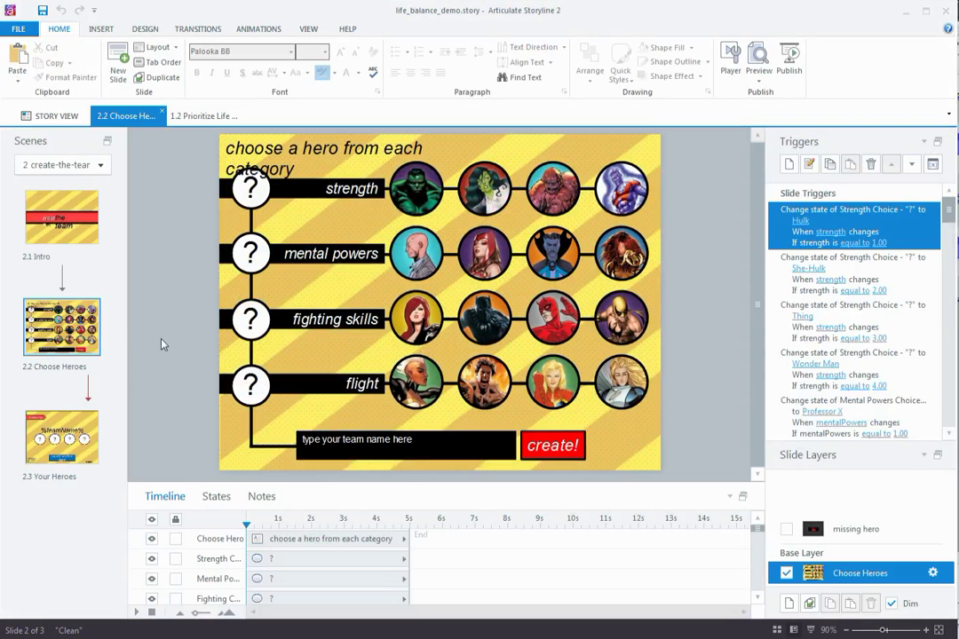
- Review the fighting-skills placeholder's hero states and copy the Black Widow trigger
{"action": "left_click", "coordinate": [251, 313]}
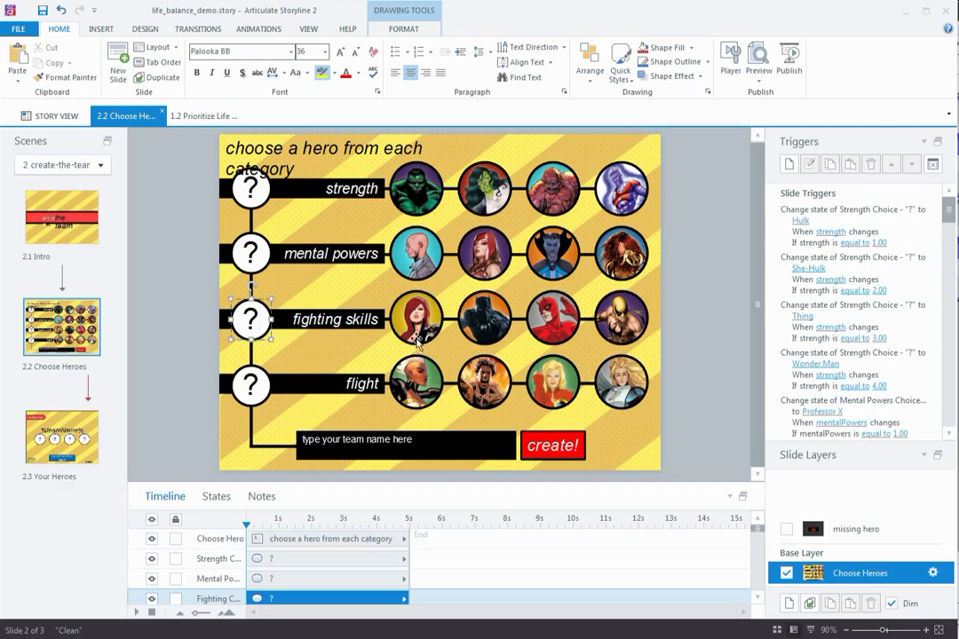
{"action": "left_click", "coordinate": [216, 496]}
{"action": "left_click", "coordinate": [260, 581]}
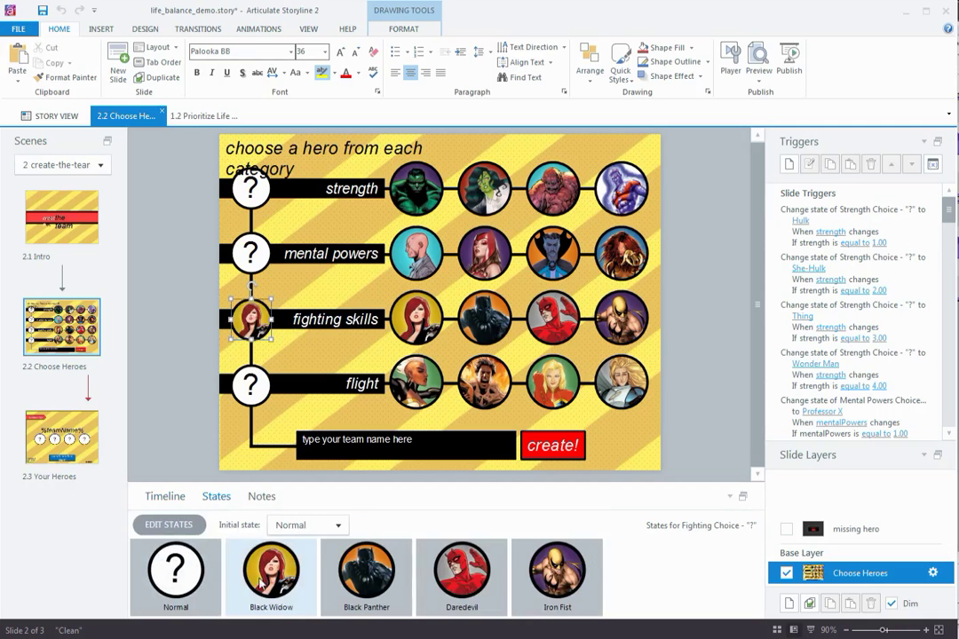
{"action": "left_click", "coordinate": [412, 330]}
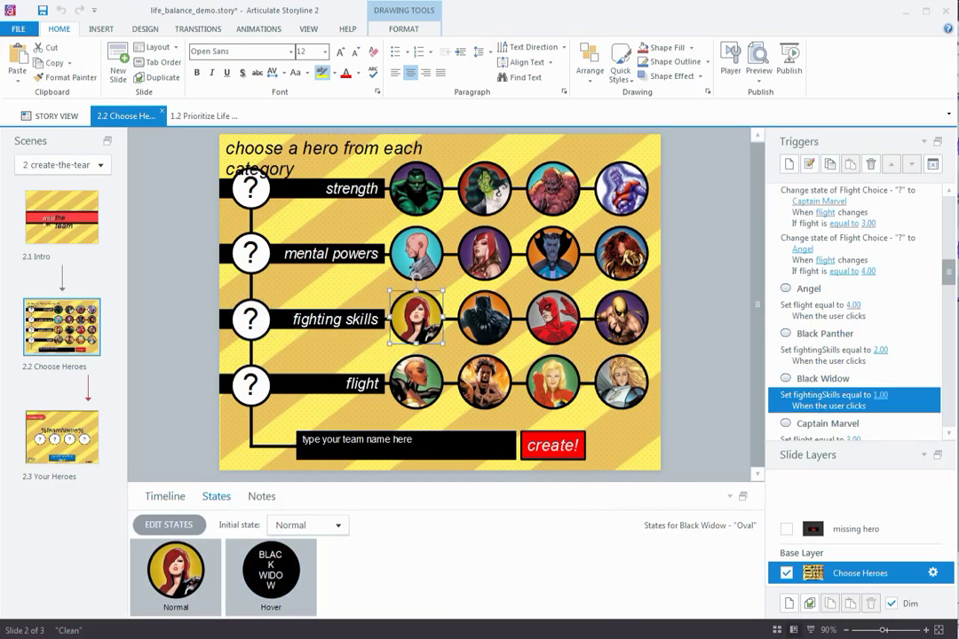
{"action": "key", "text": "ctrl+c"}
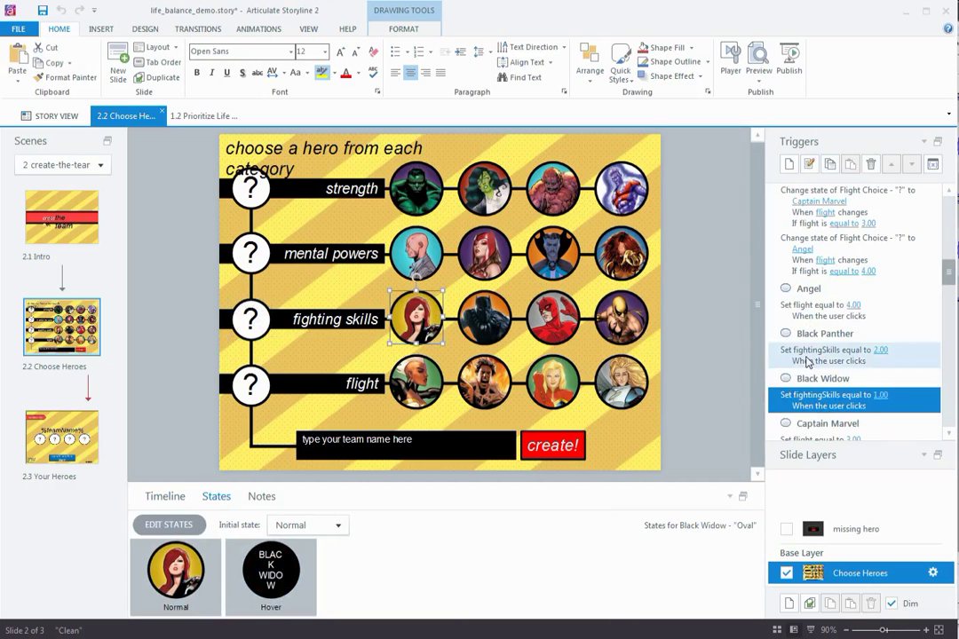
{"action": "left_click", "coordinate": [808, 359]}
{"action": "left_click", "coordinate": [856, 307]}
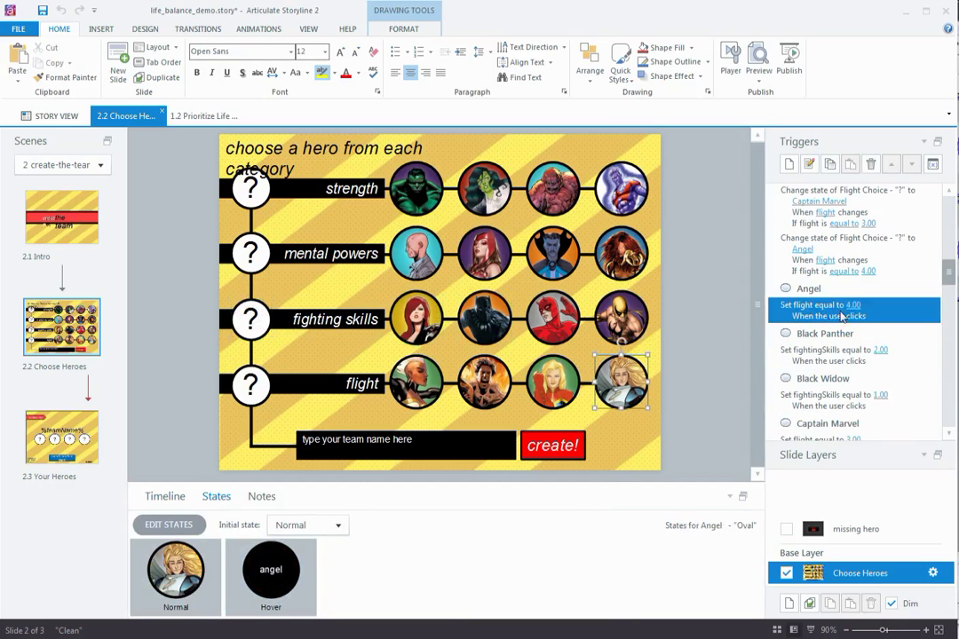
{"action": "left_click", "coordinate": [857, 401]}
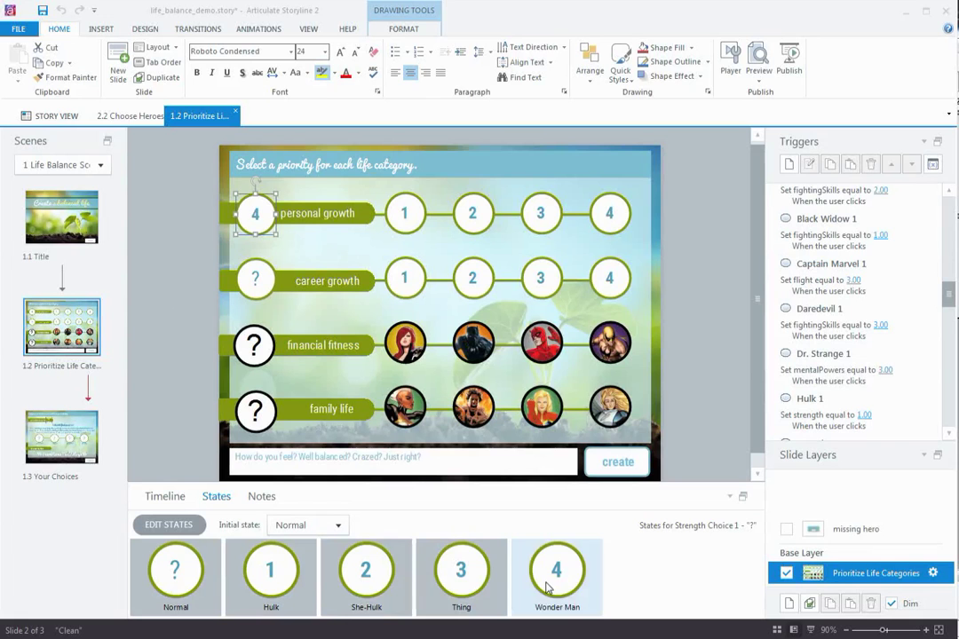
{"action": "left_click", "coordinate": [393, 218]}
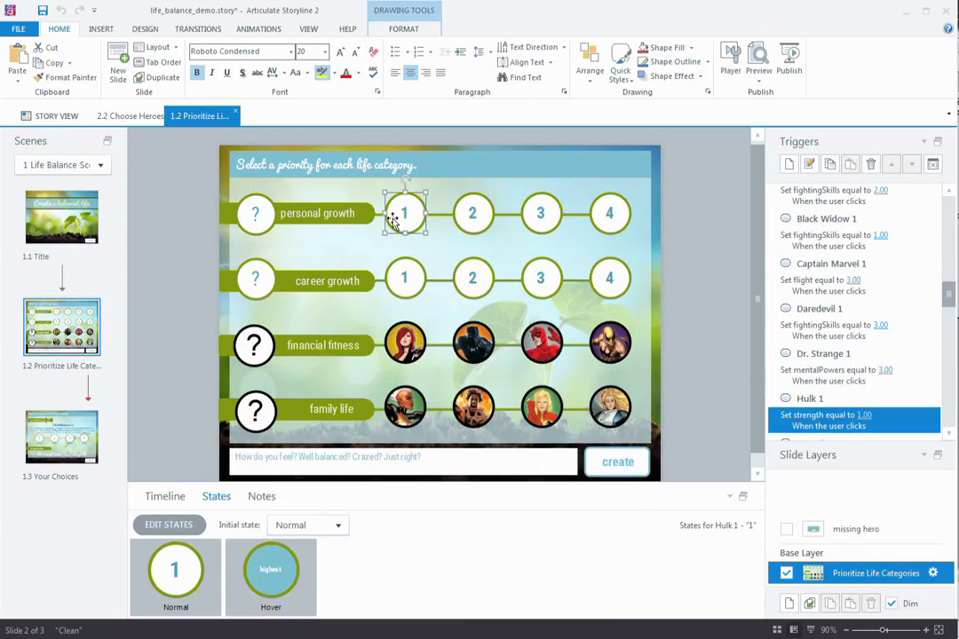
{"action": "left_click", "coordinate": [472, 213]}
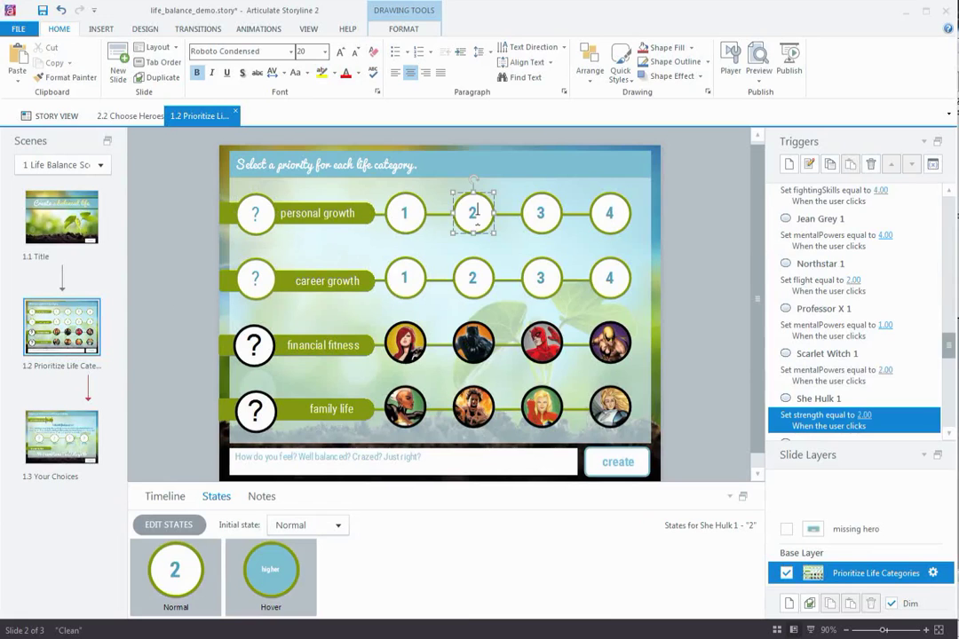
{"action": "left_click", "coordinate": [543, 214]}
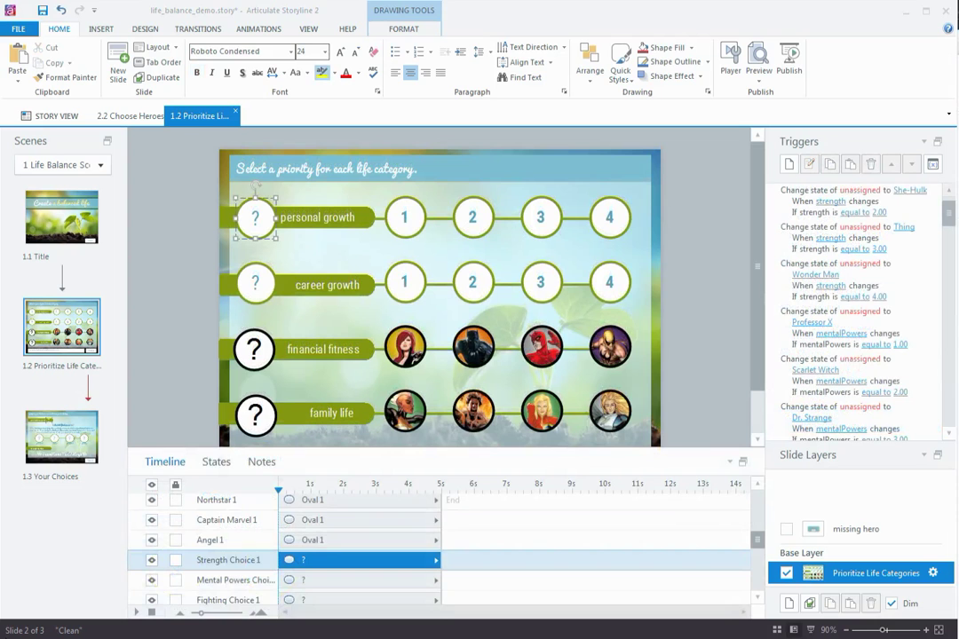
{"action": "key", "text": "Down"}
{"action": "key", "text": "Down"}
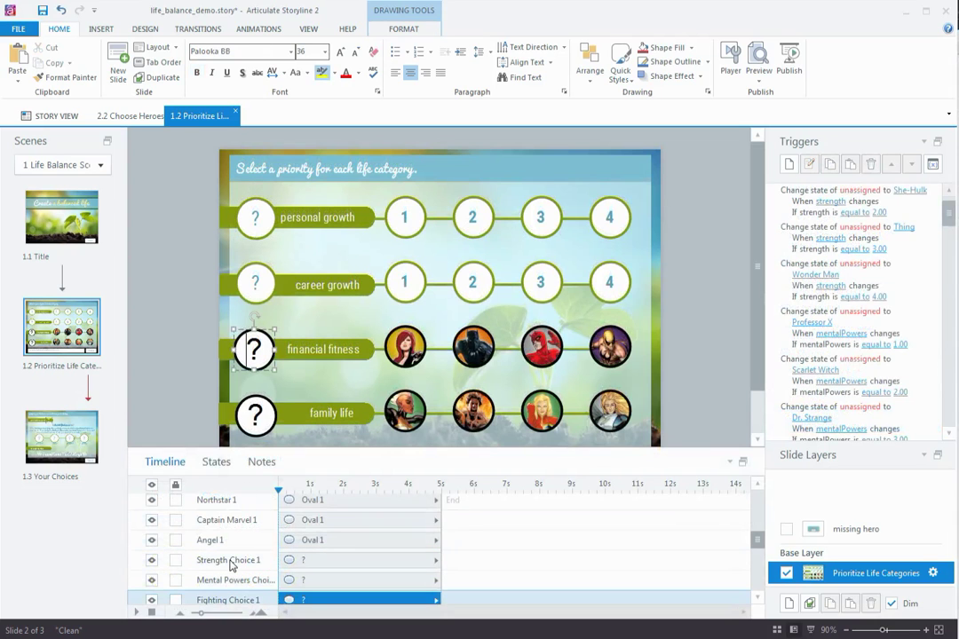
{"action": "left_click", "coordinate": [229, 560]}
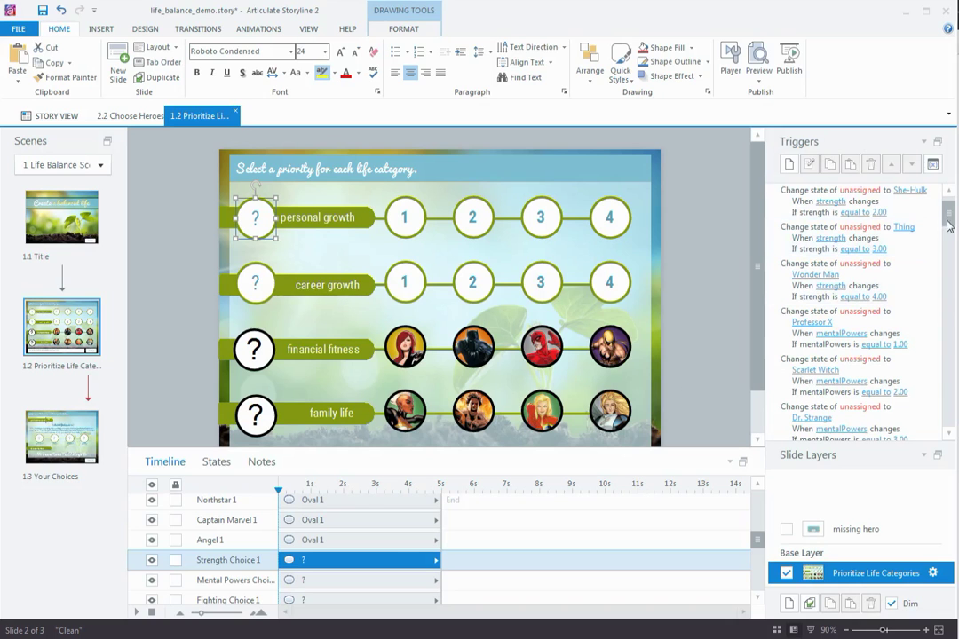
{"action": "scroll", "coordinate": [948, 208], "scroll_direction": "up", "scroll_amount": 1}
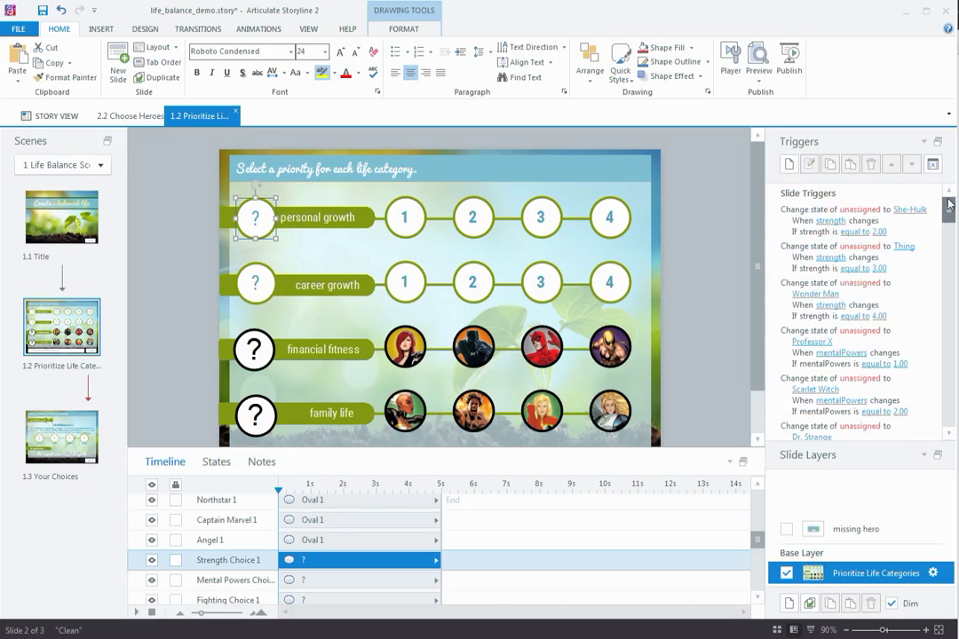
- Add a trigger changing Strength Choice 1 to Hulk when the strength variable changes
{"action": "left_click", "coordinate": [789, 165]}
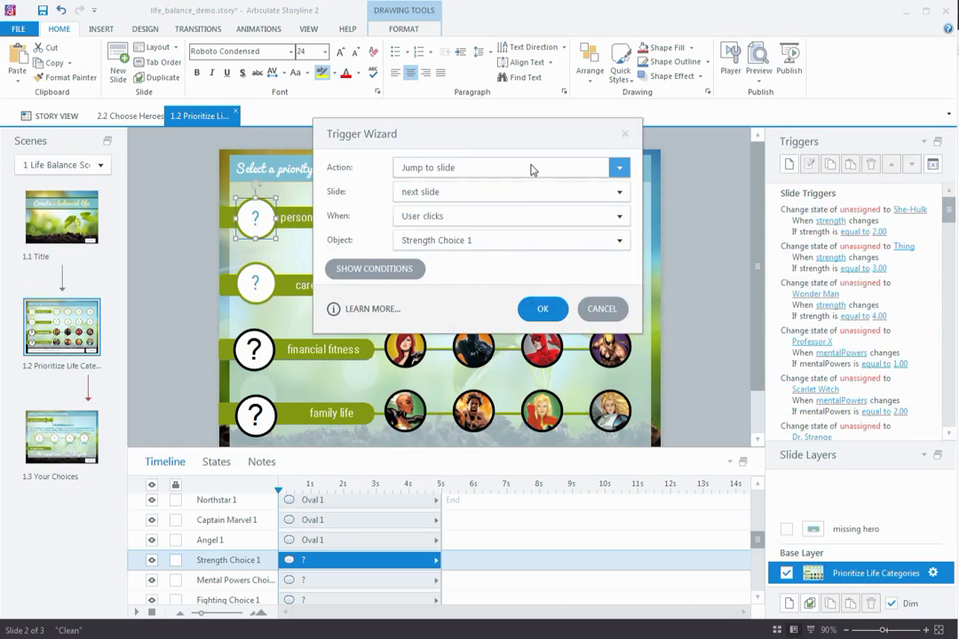
{"action": "left_click", "coordinate": [619, 168]}
{"action": "left_click", "coordinate": [468, 205]}
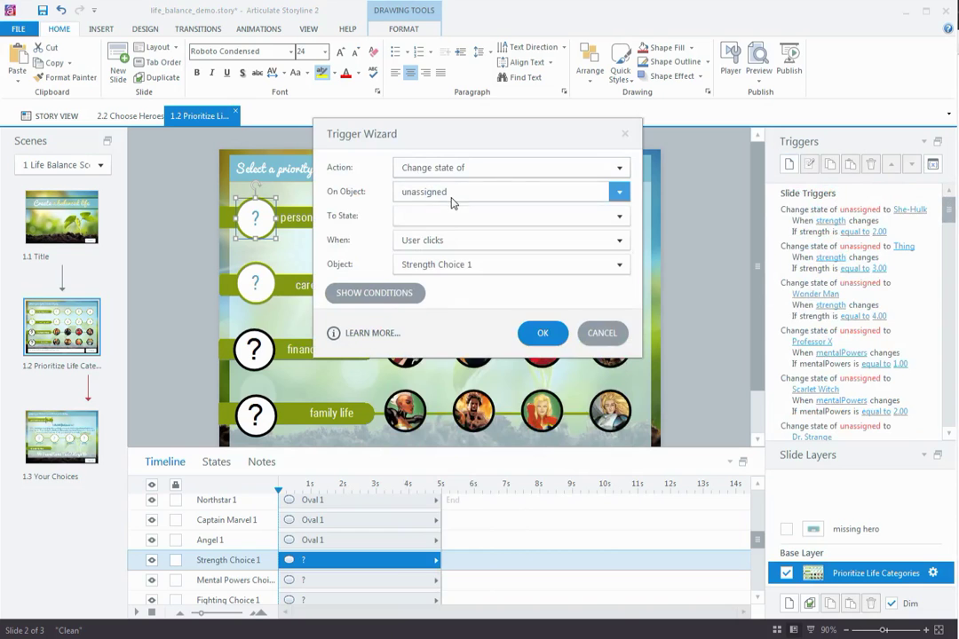
{"action": "left_click", "coordinate": [618, 191]}
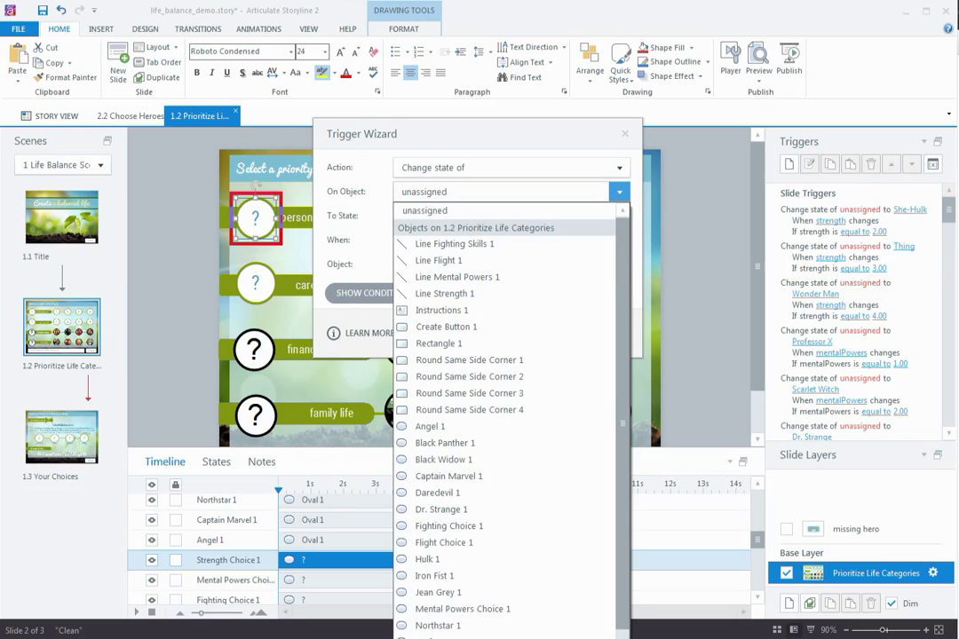
{"action": "left_click", "coordinate": [444, 632]}
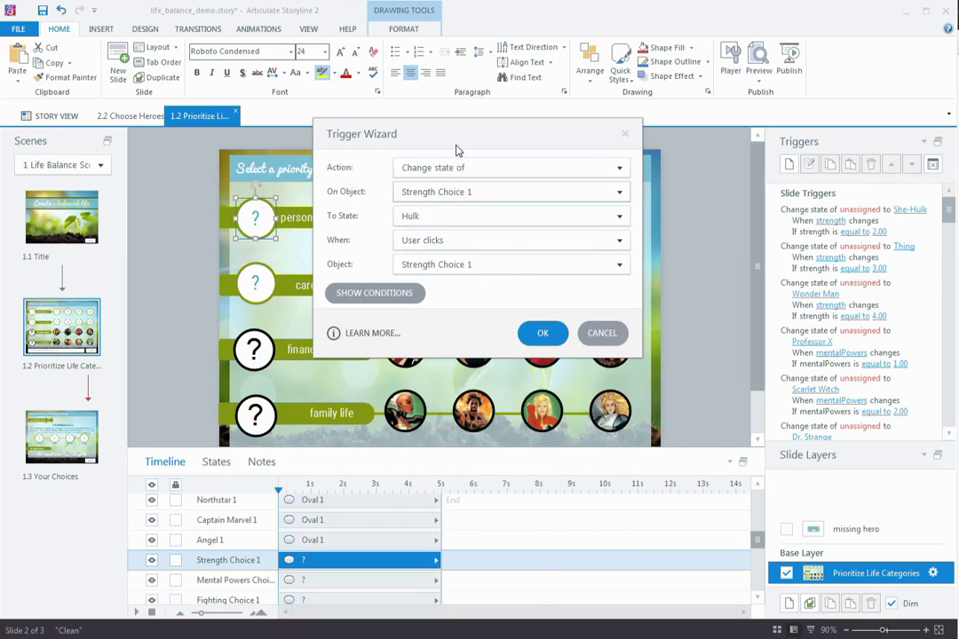
{"action": "left_click_drag", "start_coordinate": [455, 150], "coordinate": [659, 156]}
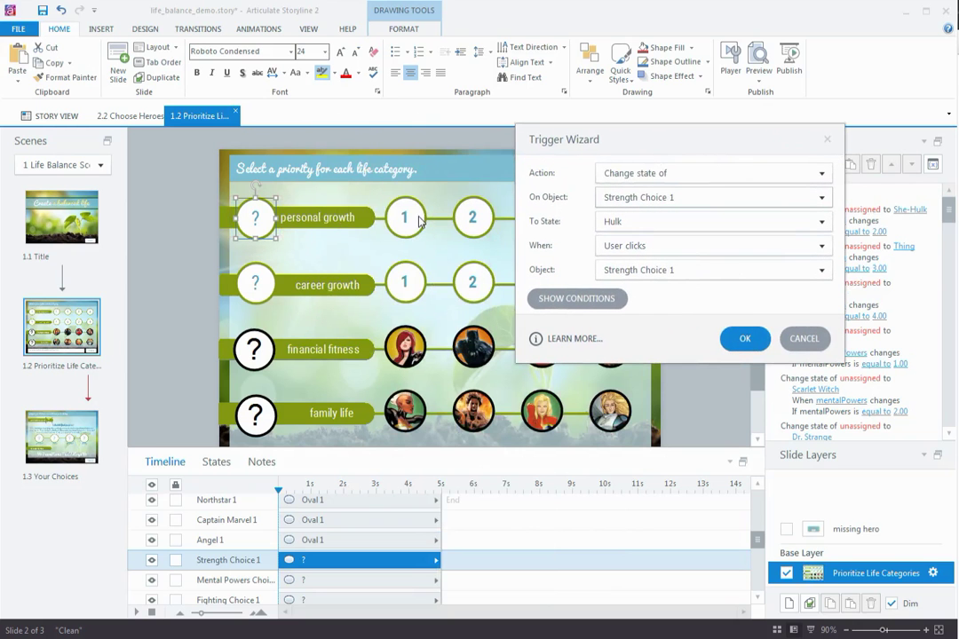
{"action": "left_click", "coordinate": [652, 248]}
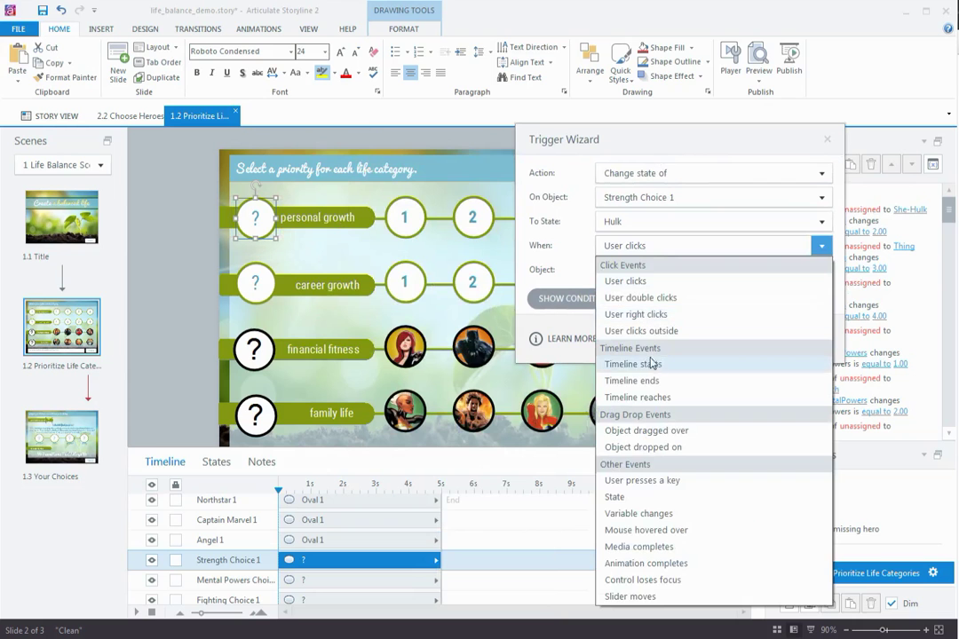
{"action": "left_click", "coordinate": [641, 513]}
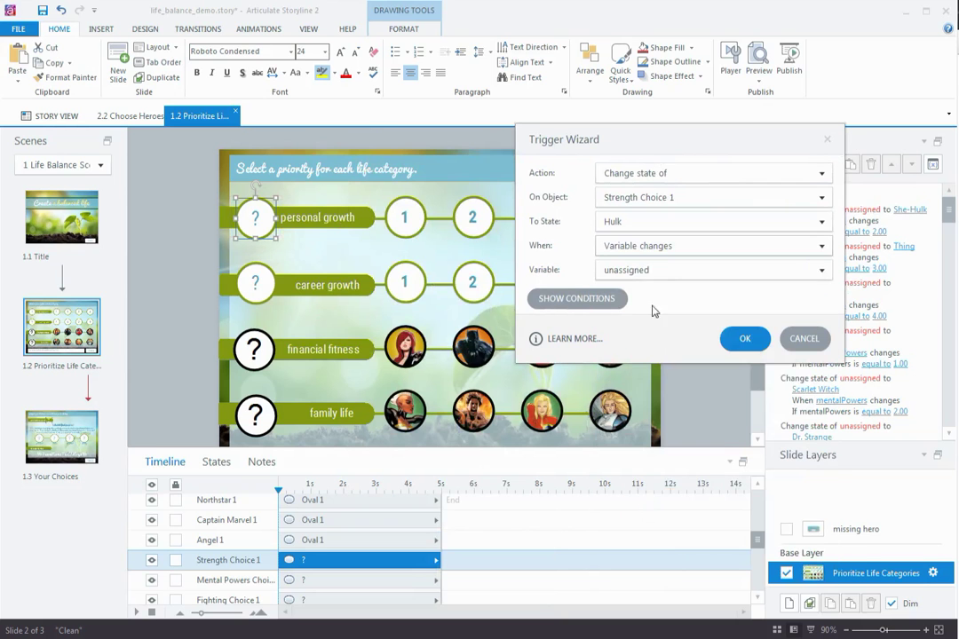
{"action": "left_click", "coordinate": [644, 269]}
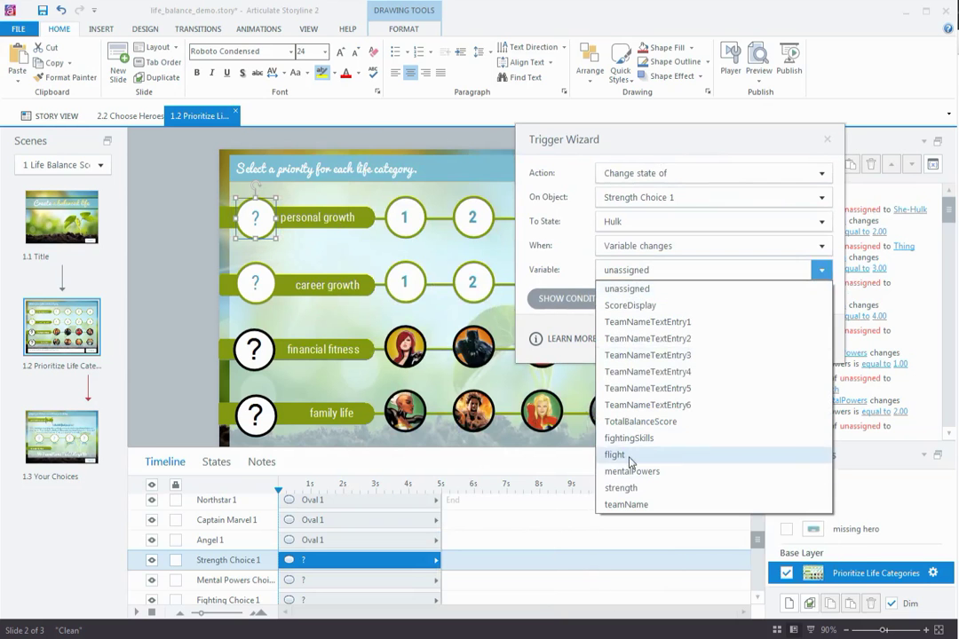
{"action": "left_click", "coordinate": [626, 488]}
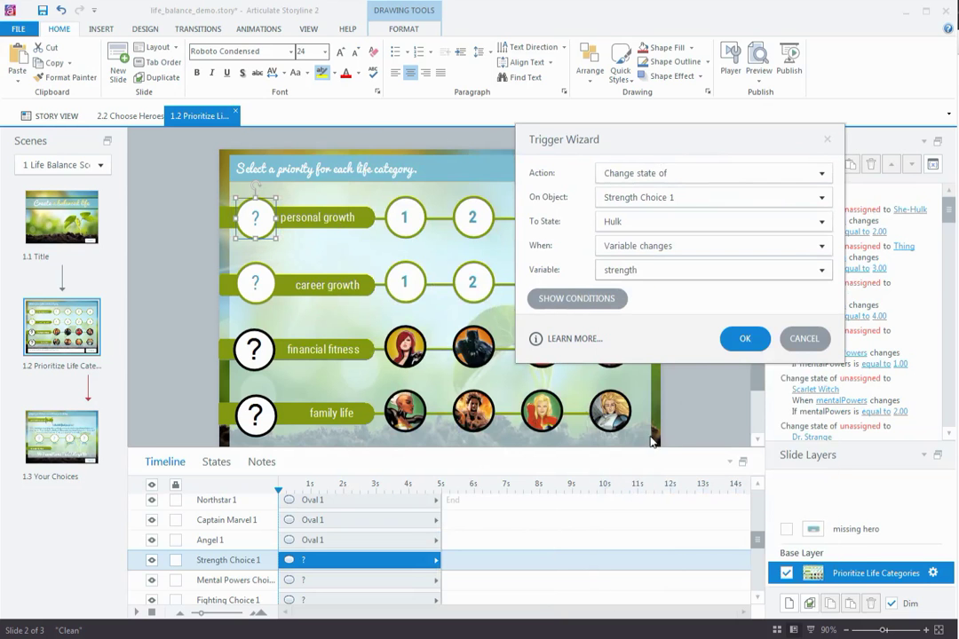
{"action": "left_click", "coordinate": [742, 340]}
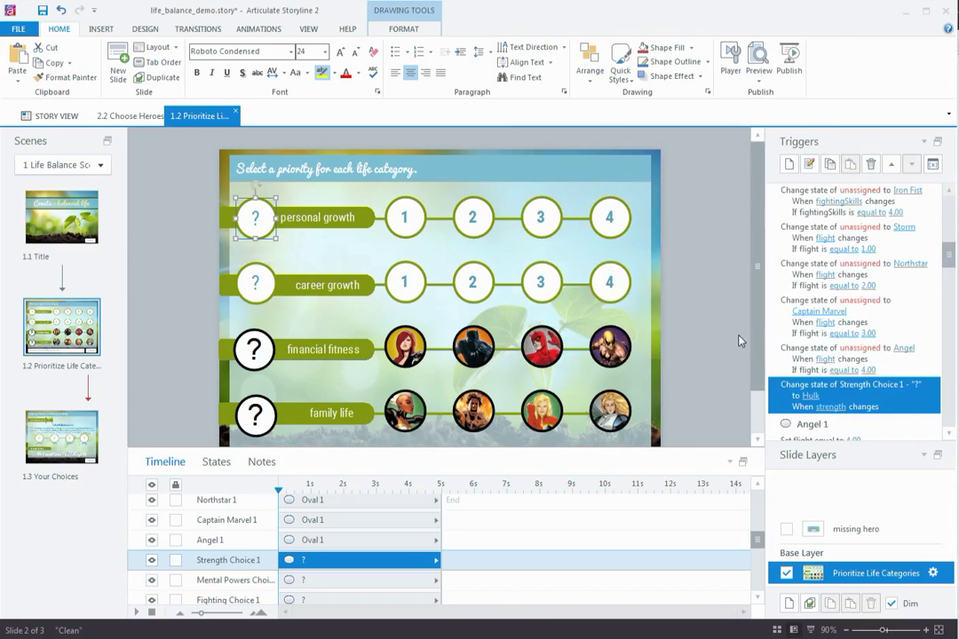
{"action": "key", "text": "ctrl+F12"}
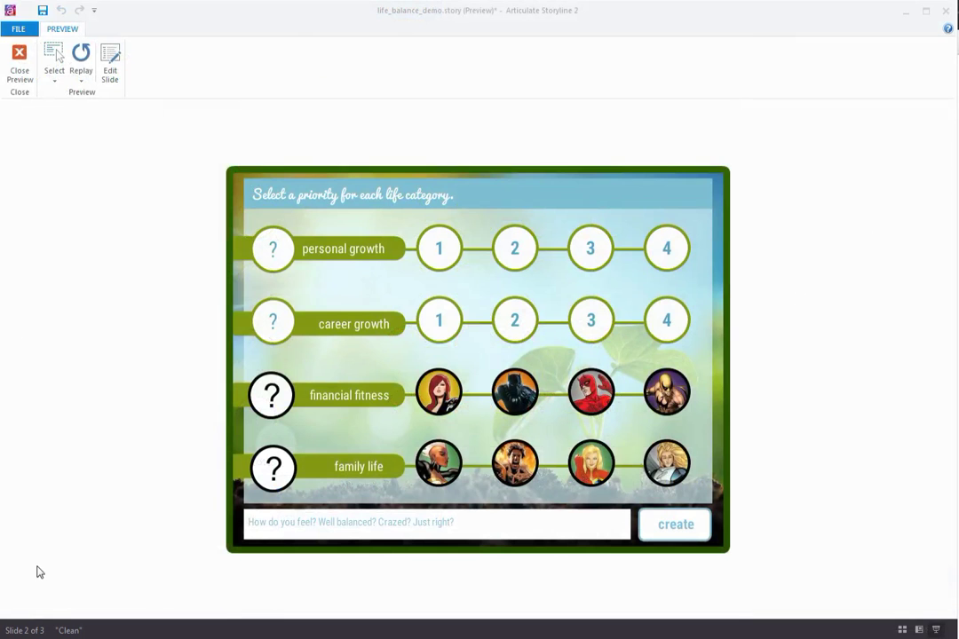
{"action": "left_click", "coordinate": [449, 270]}
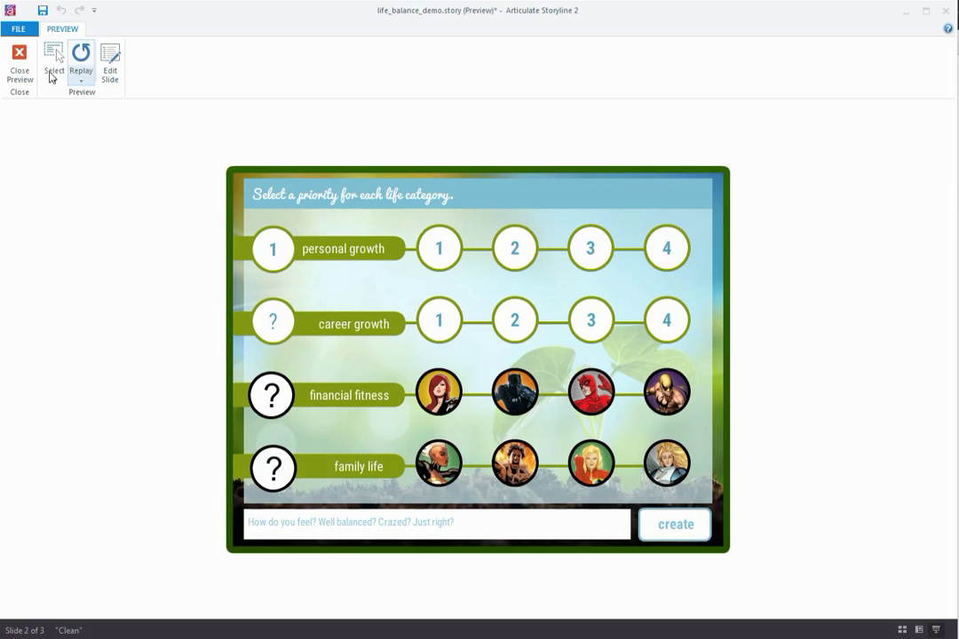
{"action": "left_click", "coordinate": [18, 71]}
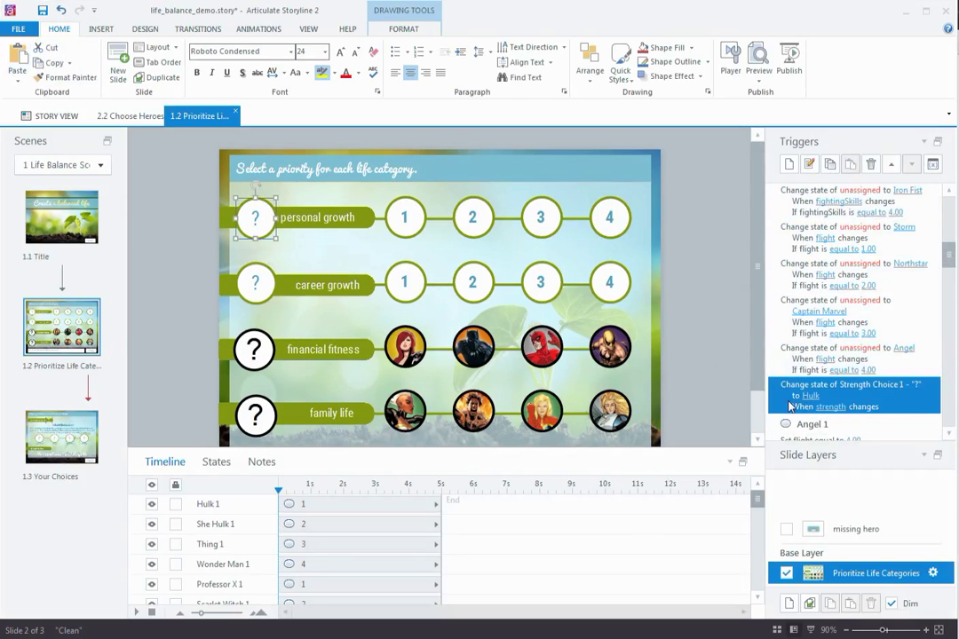
- Add a condition so the Hulk trigger fires only when strength equals 1.00
{"action": "left_click", "coordinate": [809, 167]}
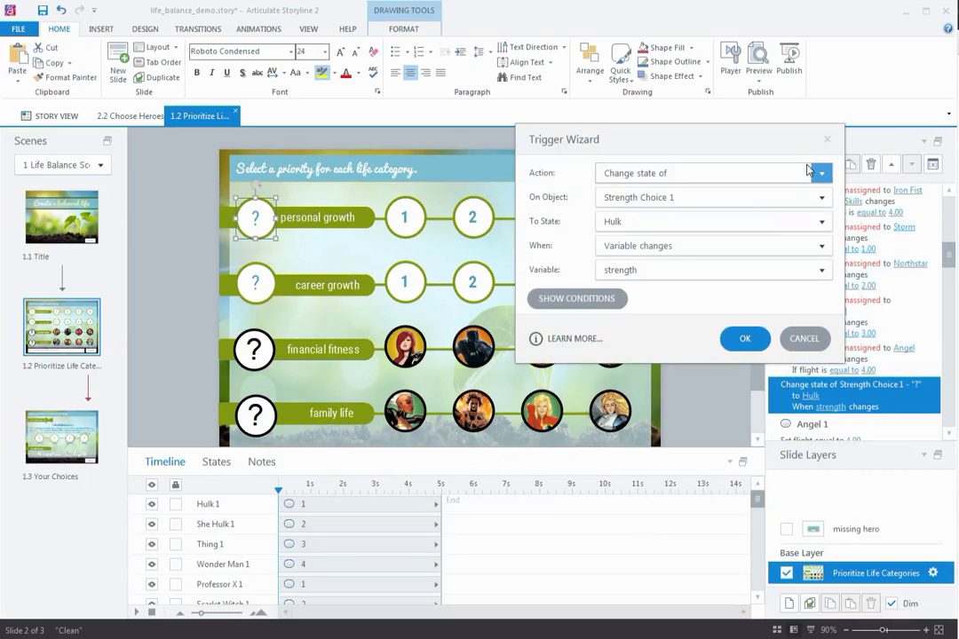
{"action": "left_click", "coordinate": [598, 299]}
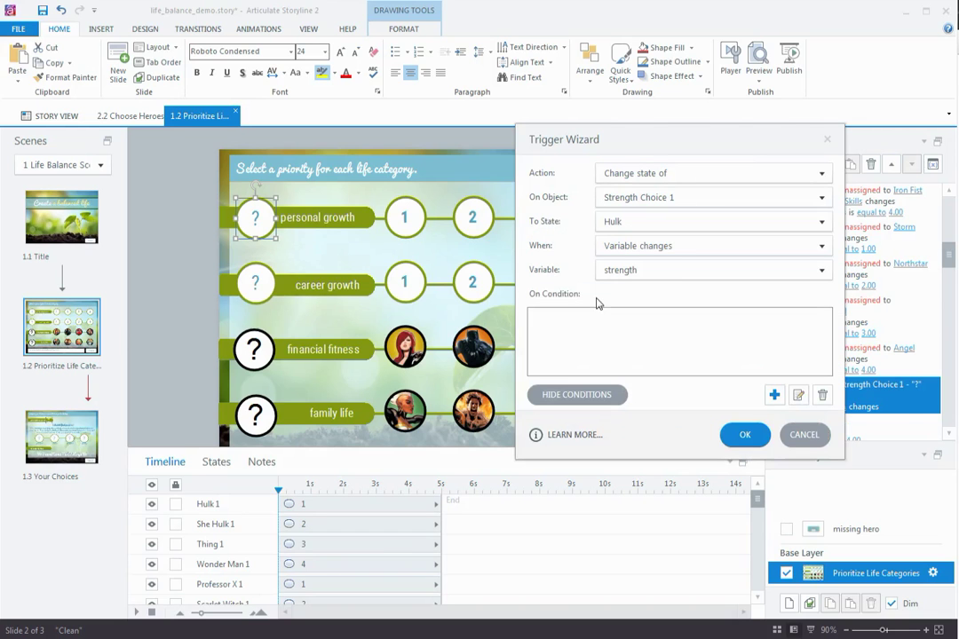
{"action": "left_click", "coordinate": [774, 395]}
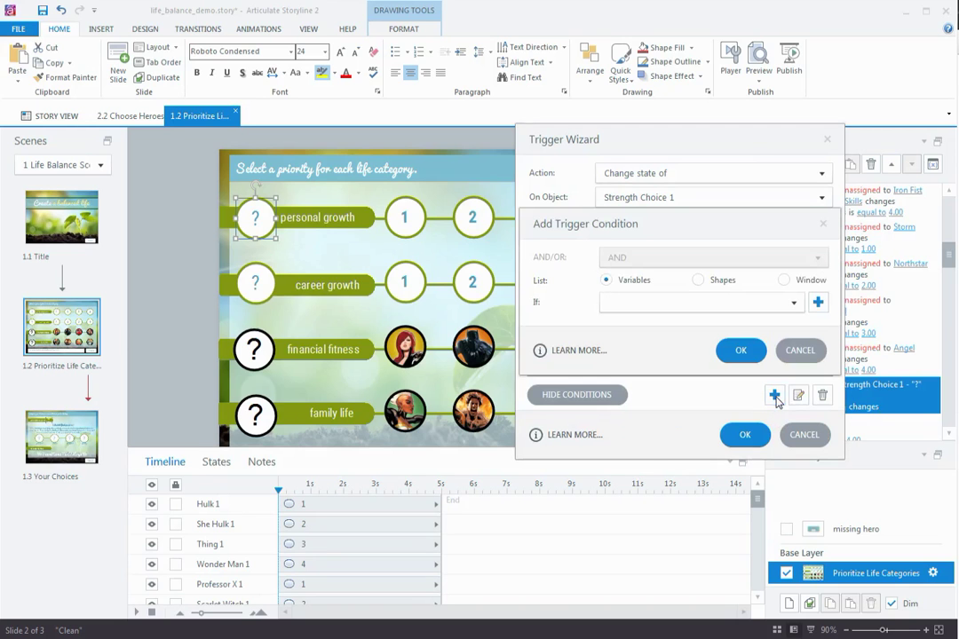
{"action": "left_click", "coordinate": [793, 302]}
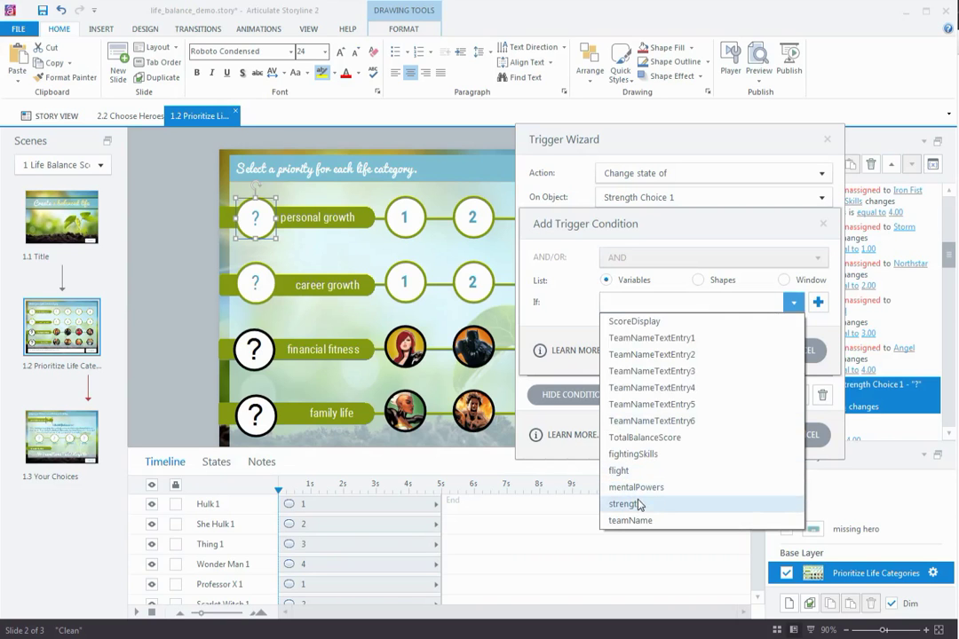
{"action": "left_click", "coordinate": [637, 504]}
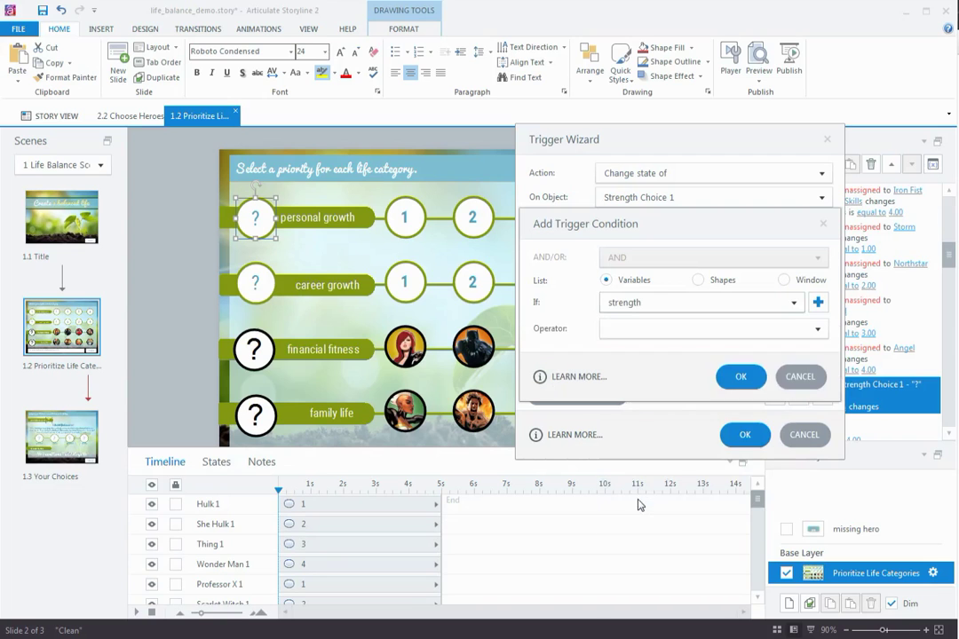
{"action": "left_click", "coordinate": [817, 331]}
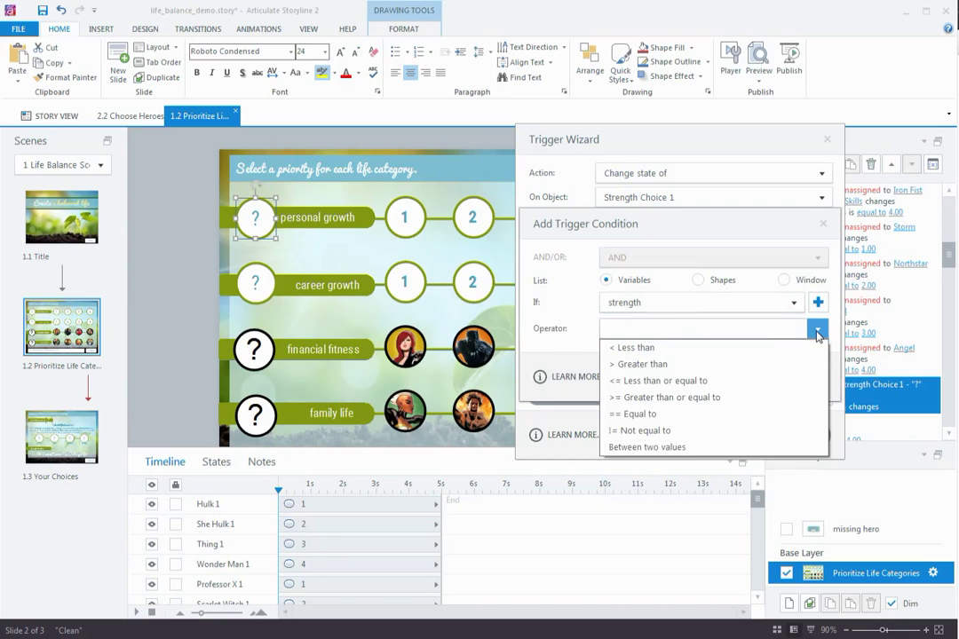
{"action": "left_click", "coordinate": [655, 414]}
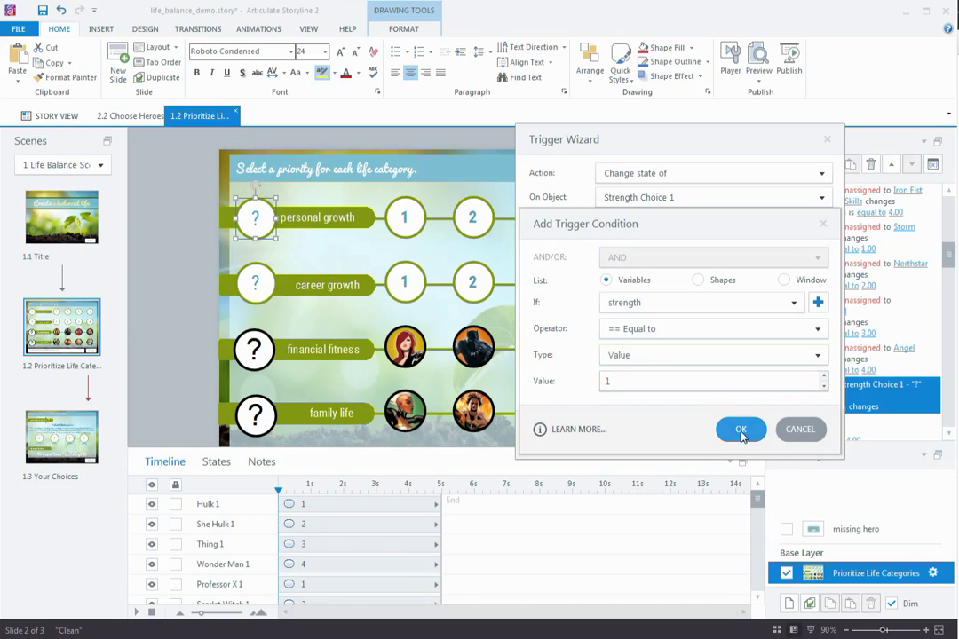
{"action": "left_click", "coordinate": [741, 430]}
{"action": "left_click", "coordinate": [744, 435]}
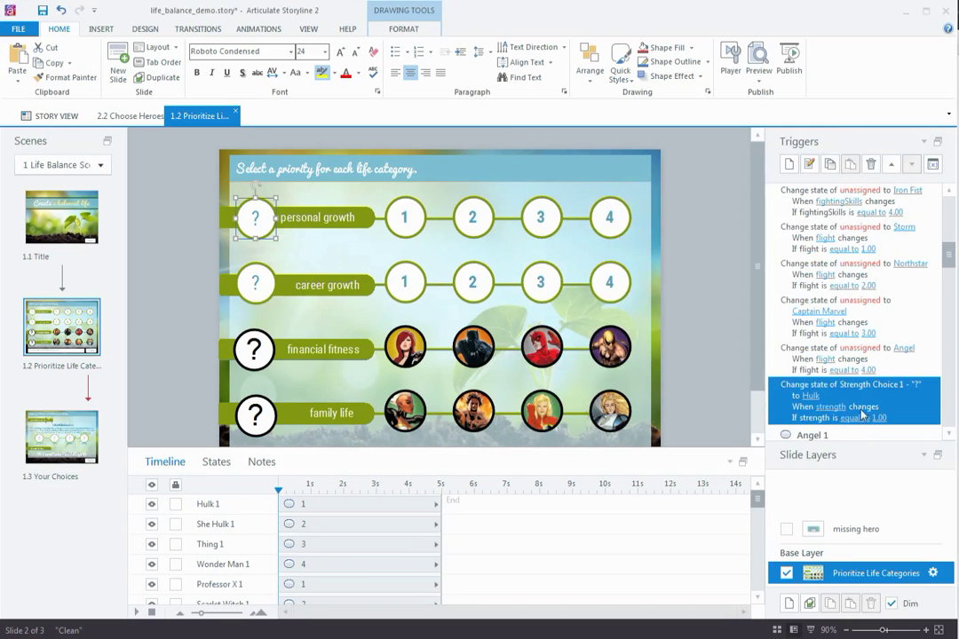
- Retarget the She-Hulk trigger (strength equal to 2.00) to act on Strength Choice 1
{"action": "scroll", "coordinate": [952, 260], "scroll_direction": "down", "scroll_amount": 5}
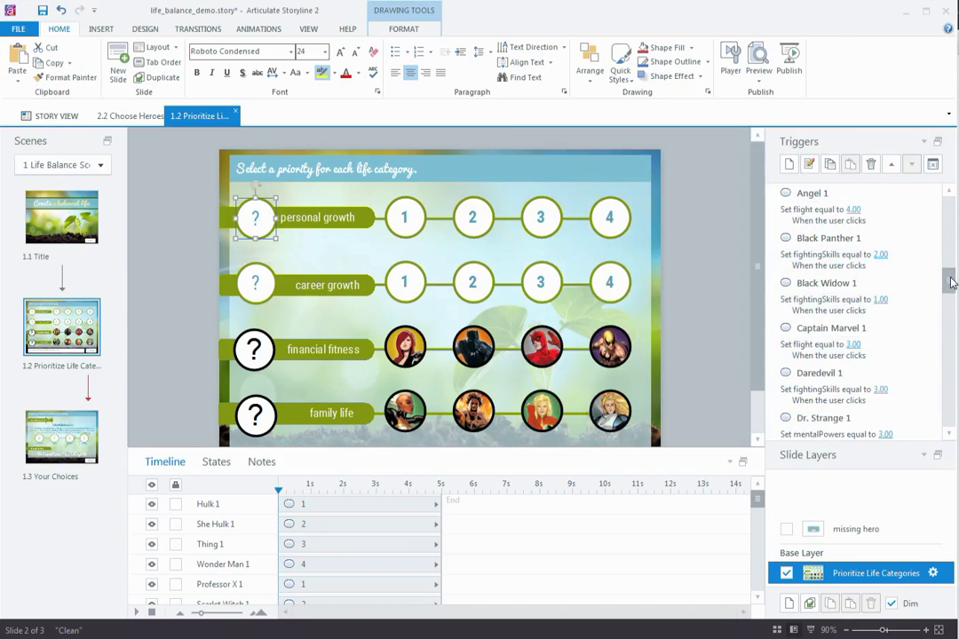
{"action": "left_click_drag", "start_coordinate": [951, 282], "coordinate": [950, 200]}
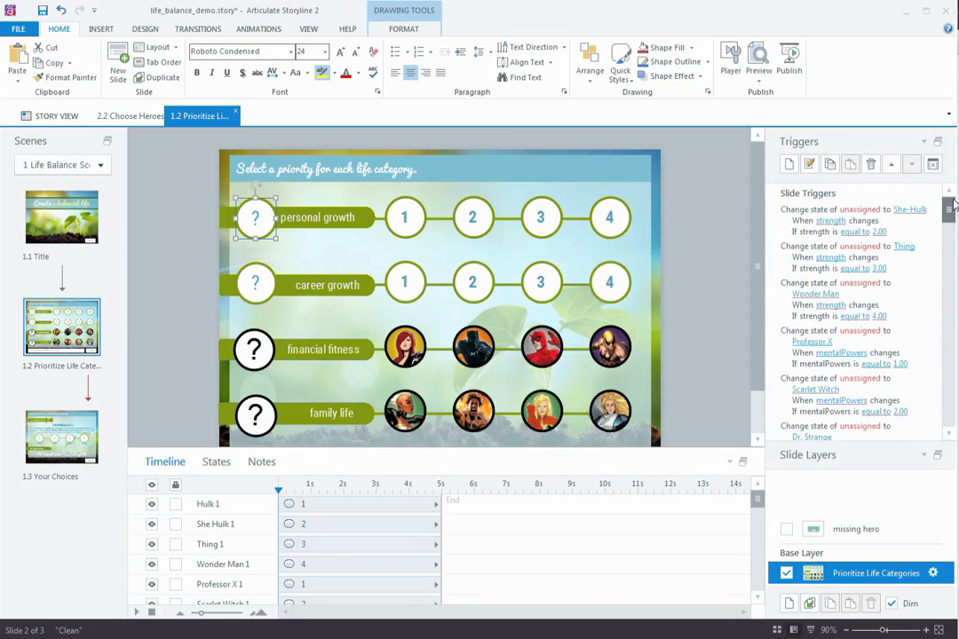
{"action": "left_click", "coordinate": [788, 224]}
{"action": "left_click", "coordinate": [809, 163]}
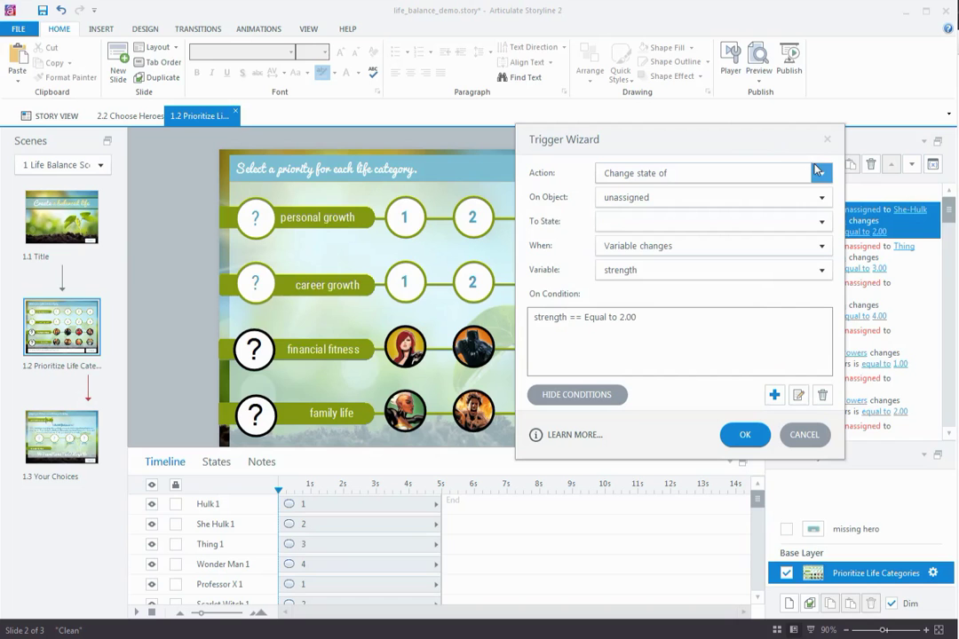
{"action": "left_click", "coordinate": [658, 225]}
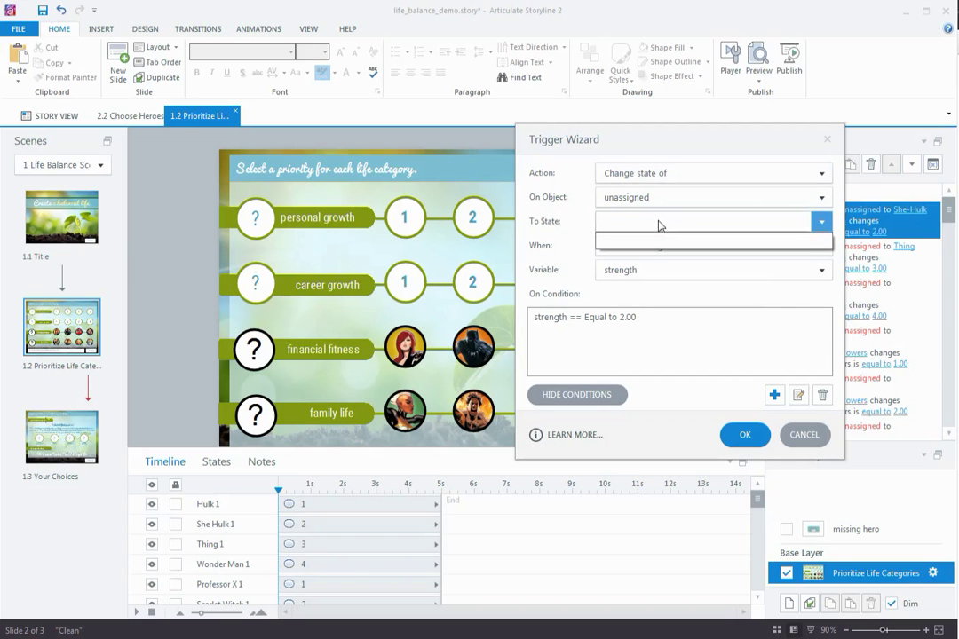
{"action": "left_click", "coordinate": [657, 224]}
{"action": "left_click", "coordinate": [657, 197]}
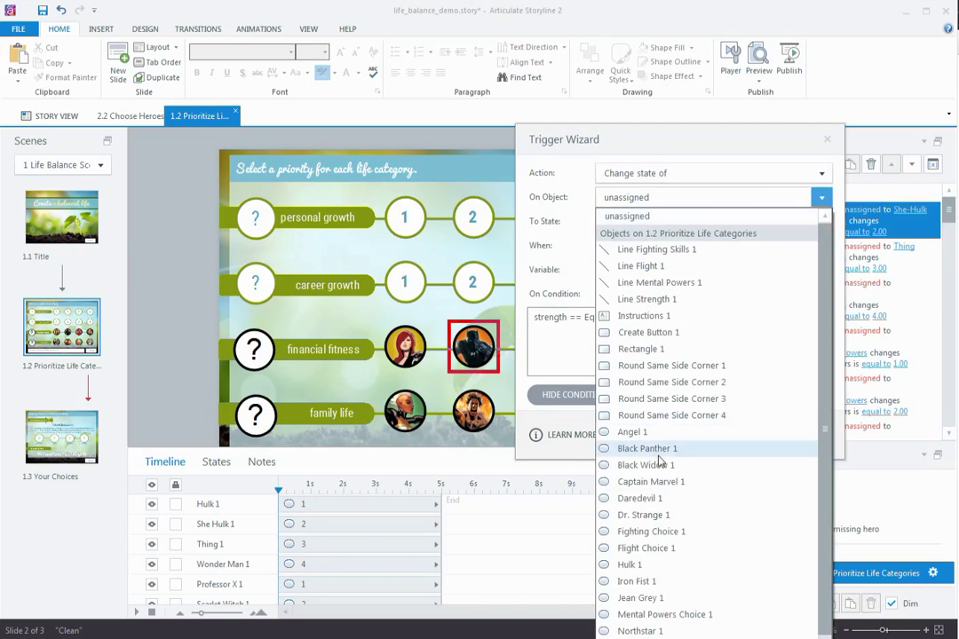
{"action": "scroll", "coordinate": [659, 497], "scroll_direction": "down", "scroll_amount": 3}
{"action": "left_click", "coordinate": [657, 533]}
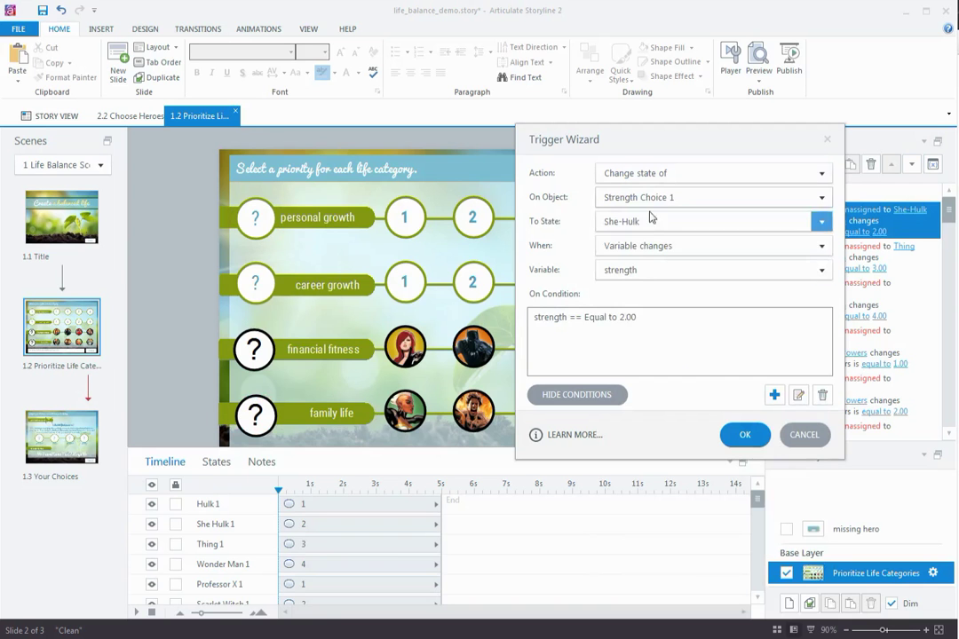
{"action": "left_click", "coordinate": [750, 435]}
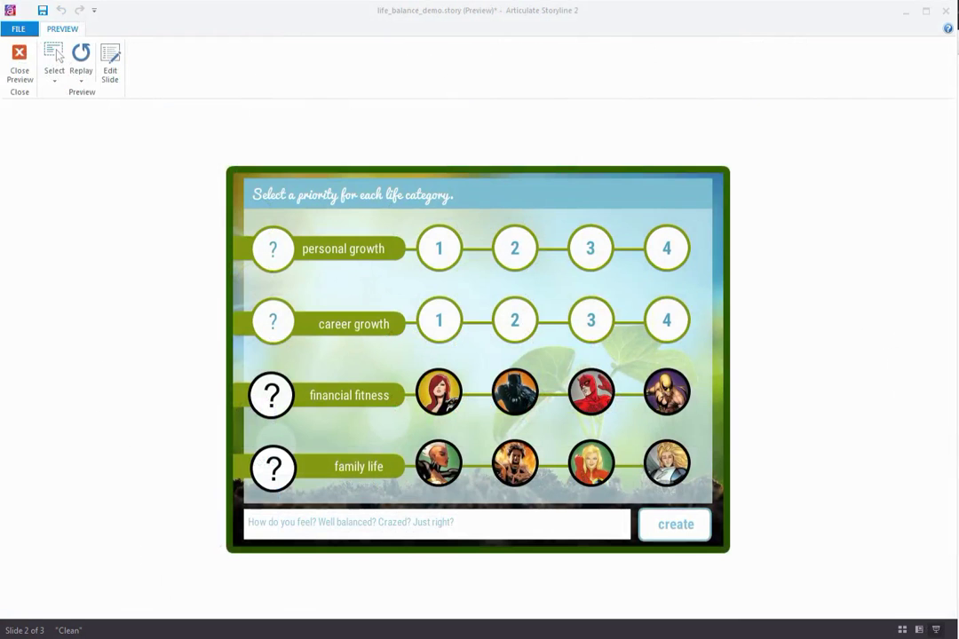
- Try personal growth priorities in the preview, then close it
{"action": "left_click", "coordinate": [444, 257]}
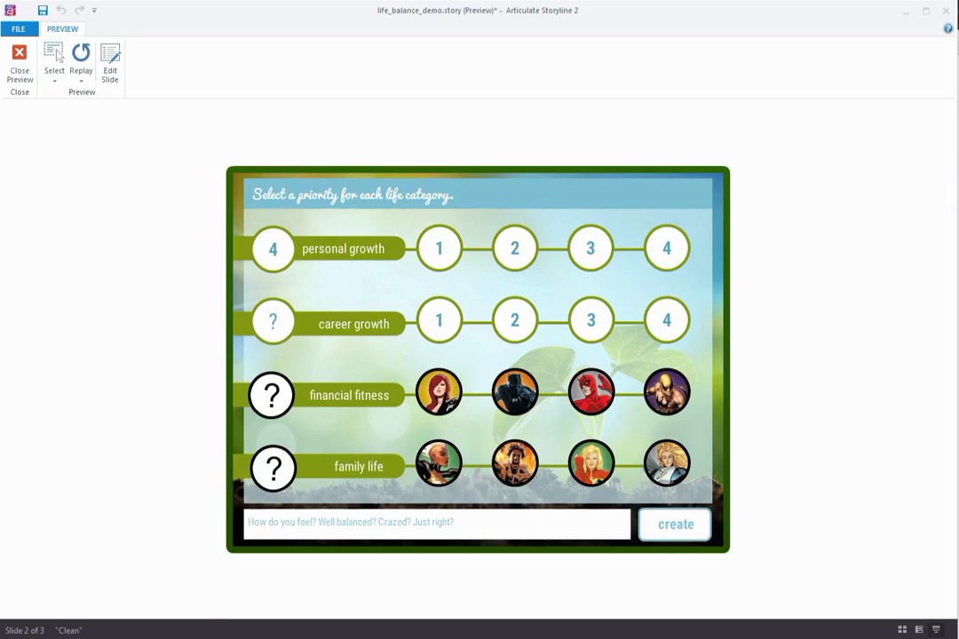
{"action": "left_click", "coordinate": [19, 71]}
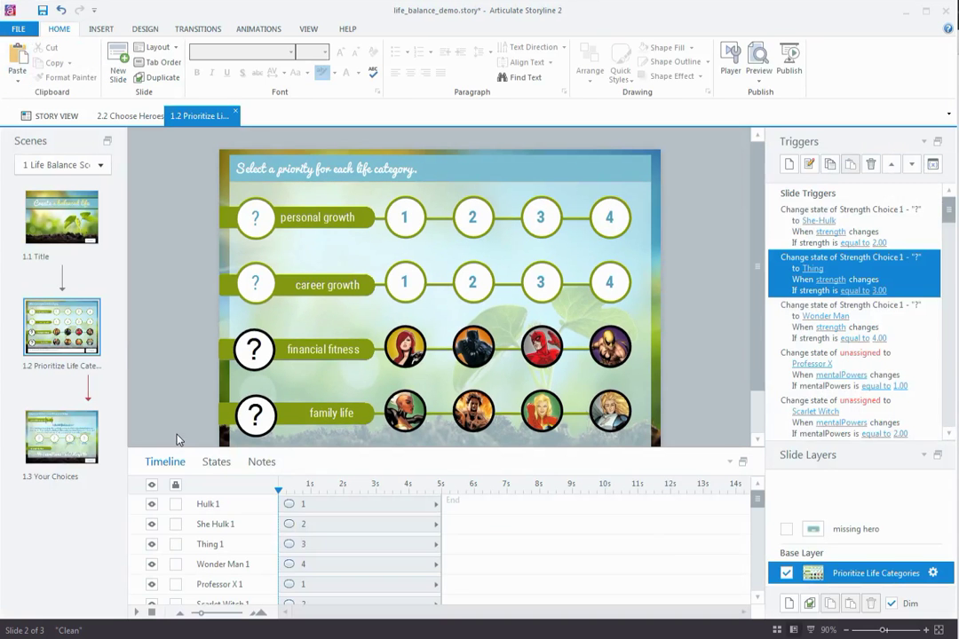
- Review the Black Widow and Black Panther images' states on the current slide
{"action": "left_click", "coordinate": [216, 462]}
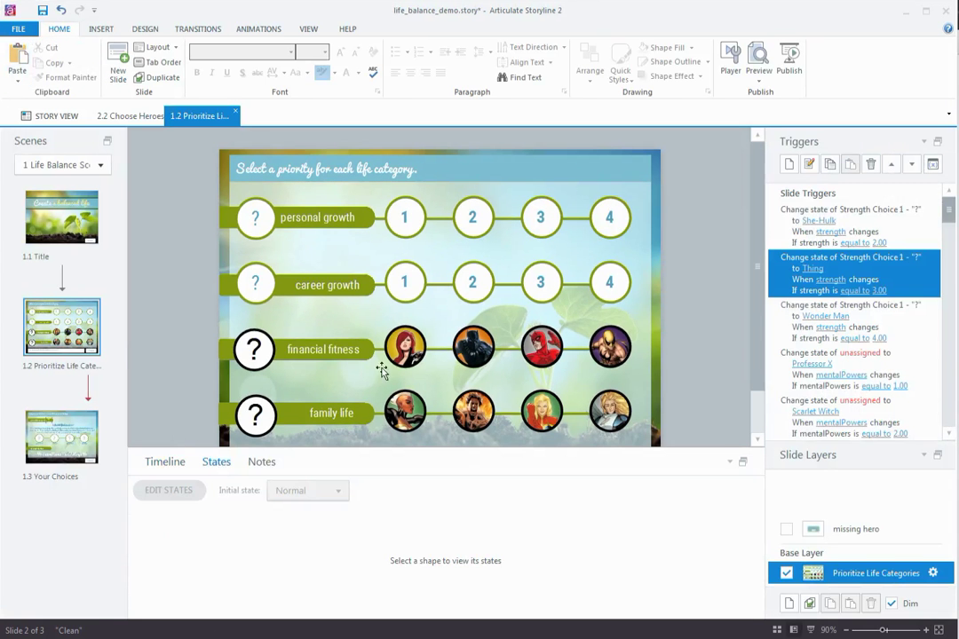
{"action": "left_click", "coordinate": [405, 346]}
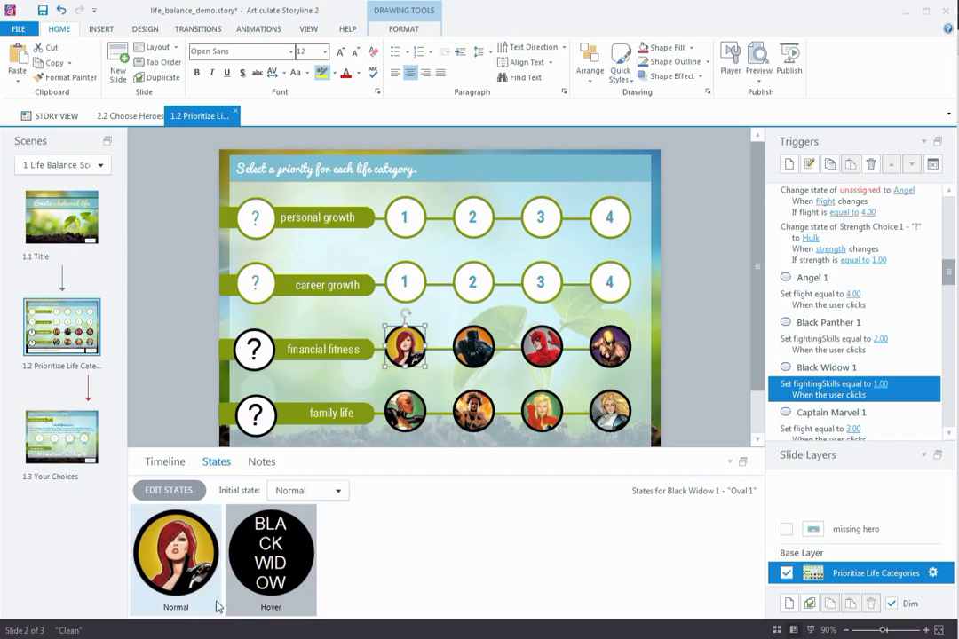
{"action": "left_click", "coordinate": [484, 349]}
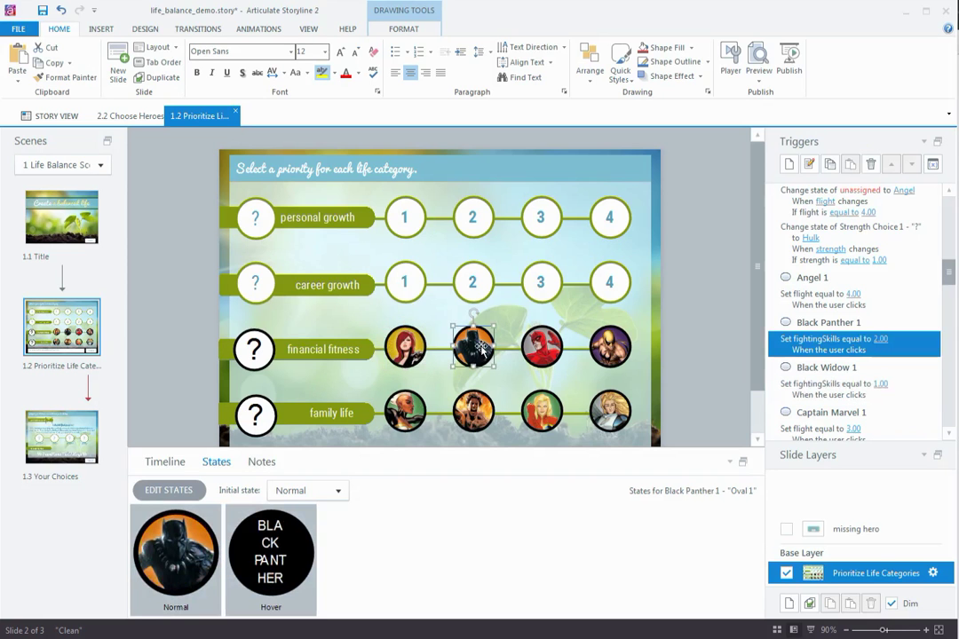
- On 2.2 Choose Heroes, check Black Widow and Northstar states, then open 2.3 Your Heroes
{"action": "left_click", "coordinate": [127, 115]}
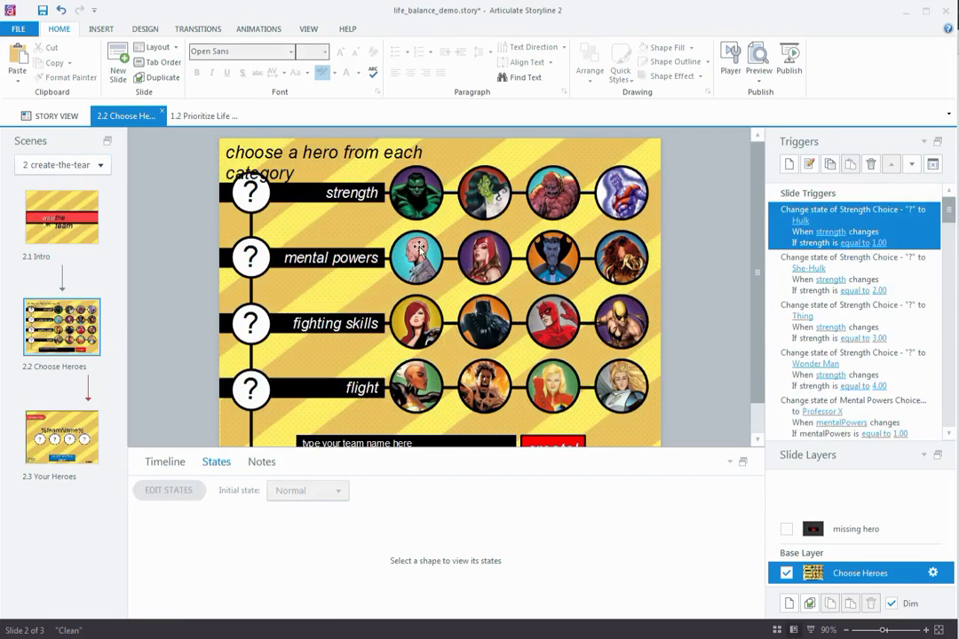
{"action": "left_click_drag", "start_coordinate": [948, 210], "coordinate": [949, 263]}
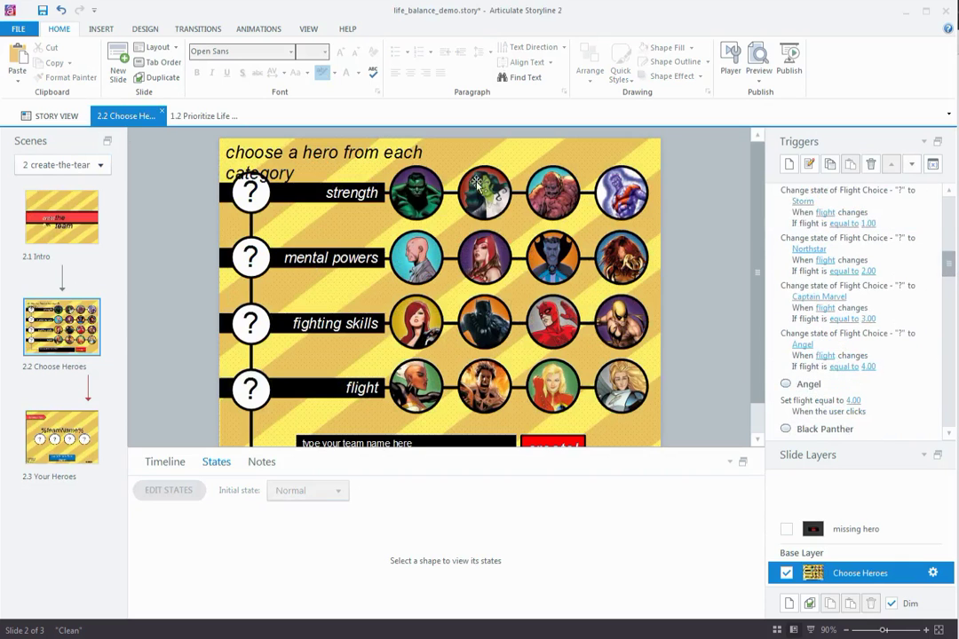
{"action": "left_click", "coordinate": [431, 325]}
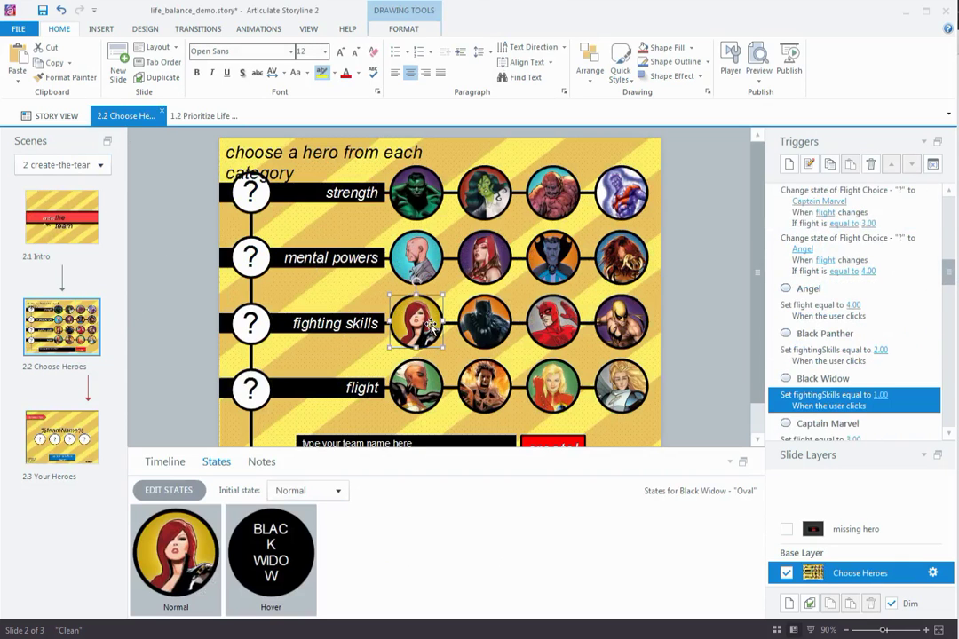
{"action": "left_click", "coordinate": [485, 400]}
{"action": "left_click", "coordinate": [96, 440]}
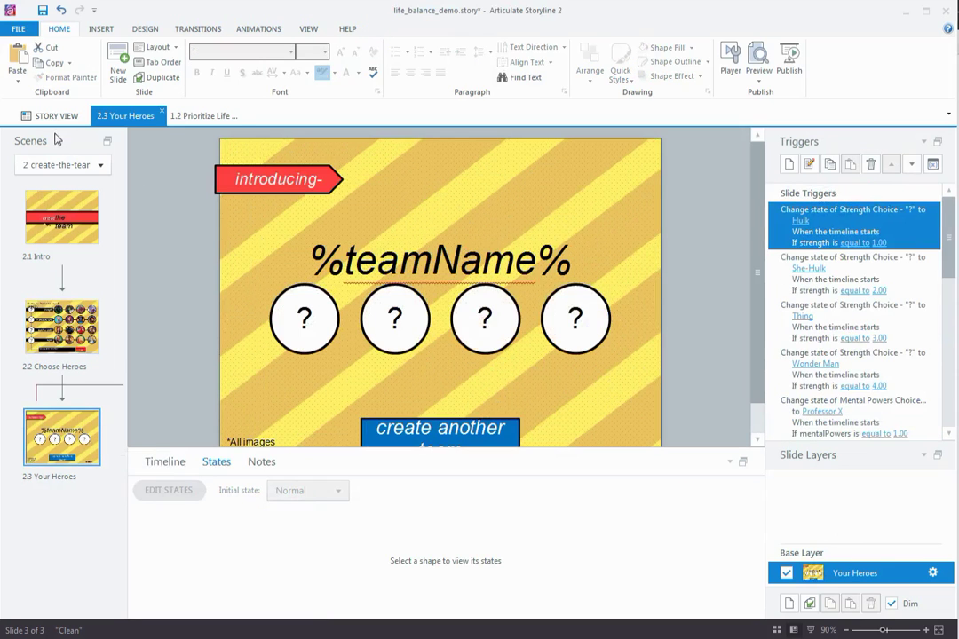
- Inspect the states of career growth circles 1, 2 and 3
{"action": "left_click", "coordinate": [409, 261]}
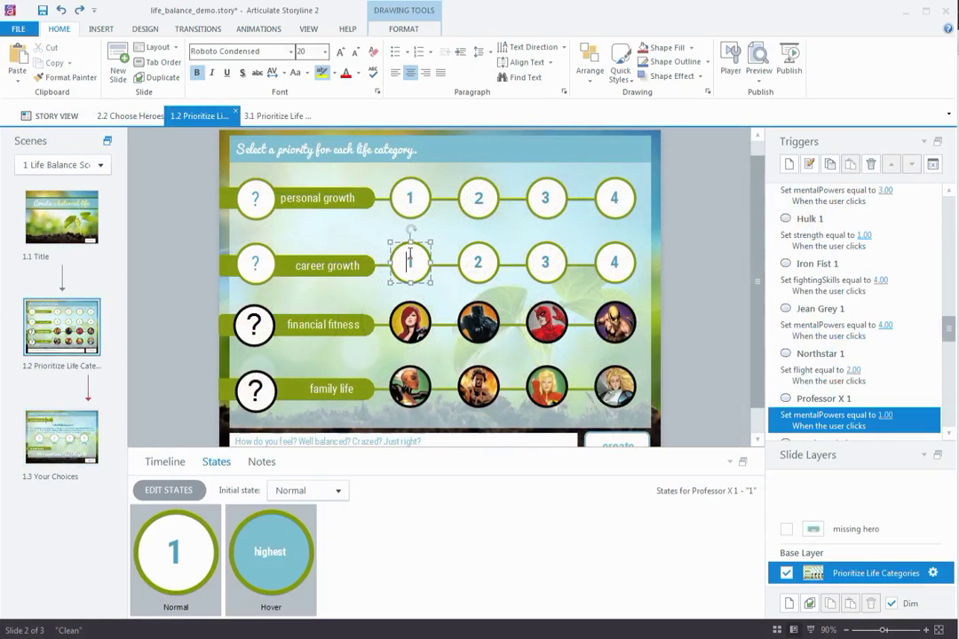
{"action": "left_click", "coordinate": [478, 265]}
{"action": "left_click", "coordinate": [538, 267]}
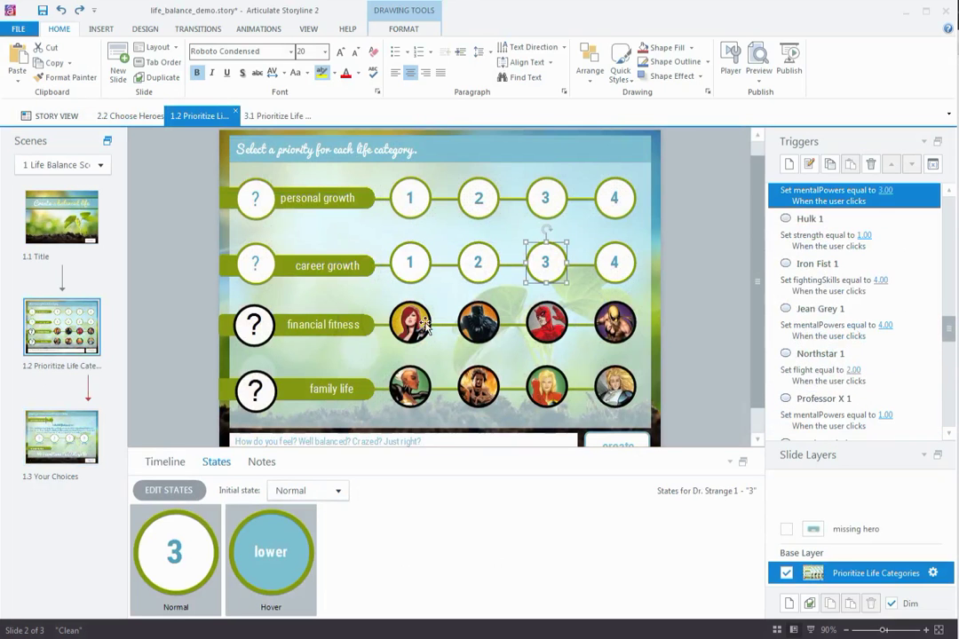
- Inspect Black Widow, Black Panther, Daredevil, Iron Fist and Angel states, then restart the published story
{"action": "left_click", "coordinate": [404, 340]}
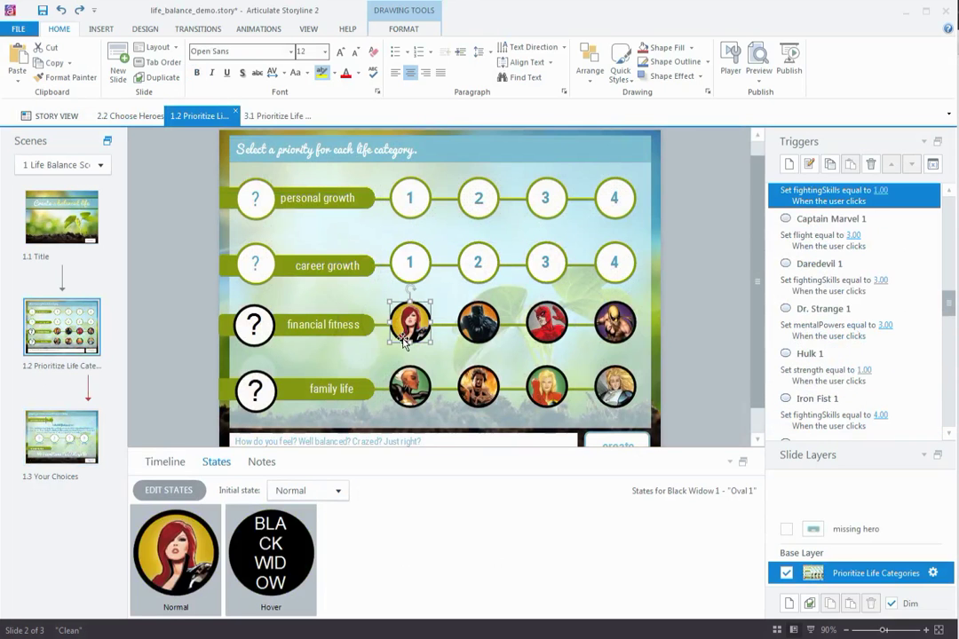
{"action": "left_click", "coordinate": [474, 330]}
{"action": "left_click", "coordinate": [533, 336]}
{"action": "left_click", "coordinate": [612, 324]}
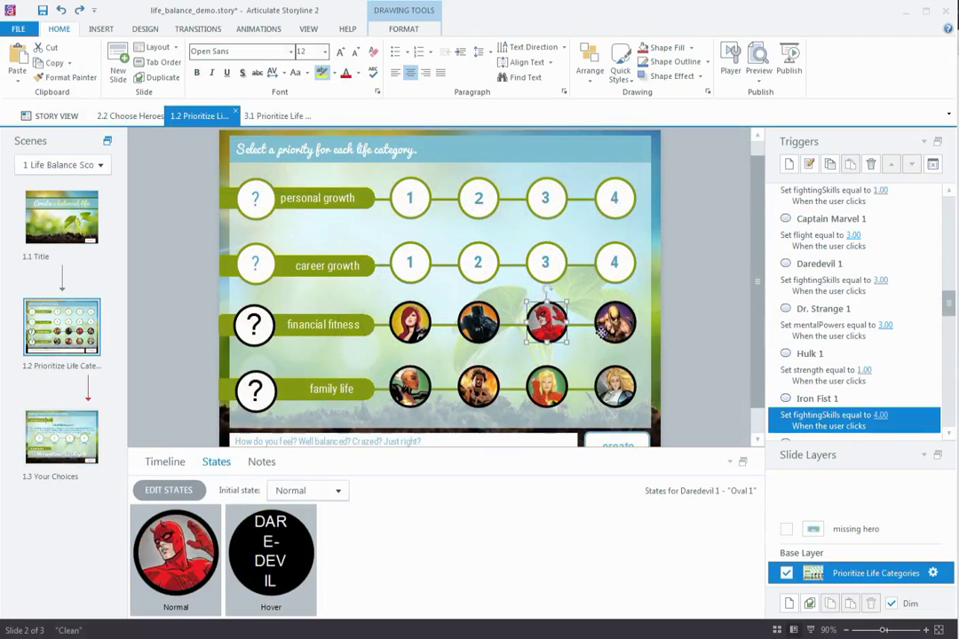
{"action": "left_click", "coordinate": [613, 382]}
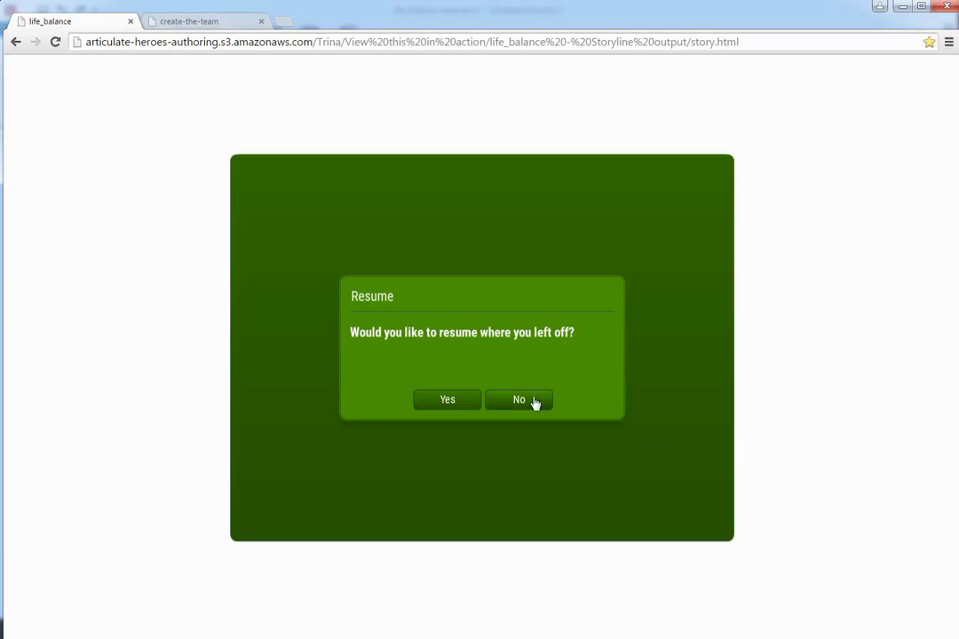
{"action": "left_click", "coordinate": [533, 401]}
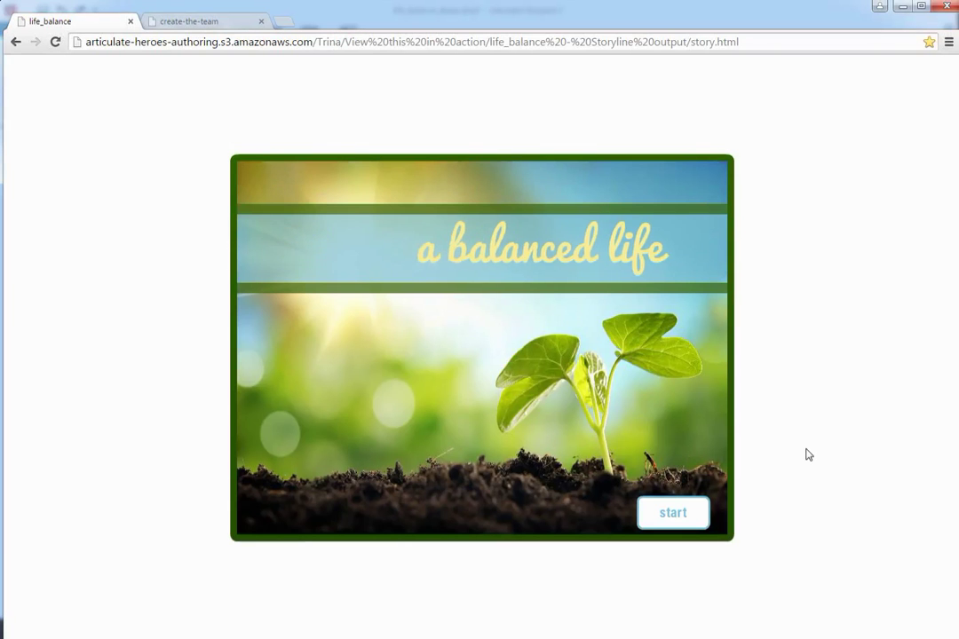
- Start the published story in Chrome and mark personal growth as priority 1
{"action": "left_click", "coordinate": [654, 522]}
{"action": "left_click", "coordinate": [442, 250]}
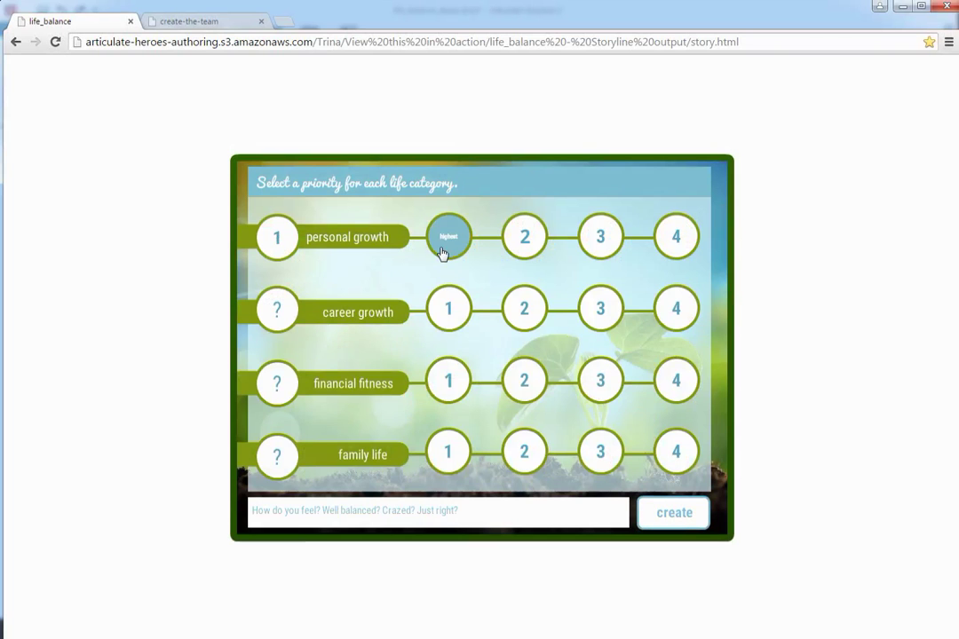